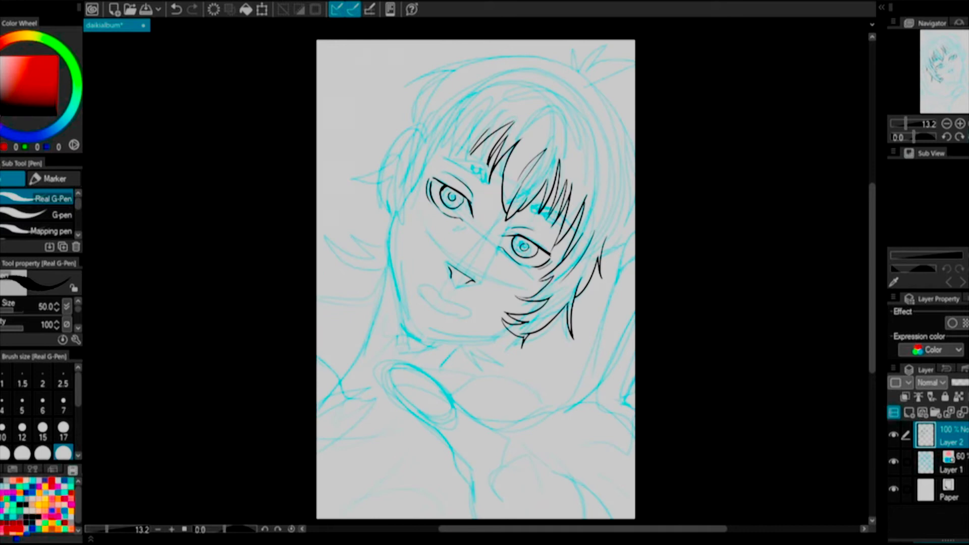
- Ink the fringe edge and the pointed side locks beside the cheek with the Real G-Pen, tracing the sketch
drag(456, 125, 406, 214)
drag(411, 171, 404, 236)
key(ctrl+z)
mouse_move(397, 191)
mouse_down()
mouse_move(407, 230)
mouse_move(389, 230)
mouse_up()
key(ctrl+z)
mouse_move(399, 192)
mouse_down()
mouse_move(394, 229)
mouse_move(355, 174)
mouse_up()
drag(404, 151, 356, 175)
- Ink the long outer hair contour from the crown down to the side locks and add inner strands
mouse_move(525, 81)
mouse_down()
mouse_move(364, 134)
mouse_move(405, 143)
mouse_move(390, 164)
mouse_up()
drag(426, 125, 408, 143)
drag(468, 102, 431, 150)
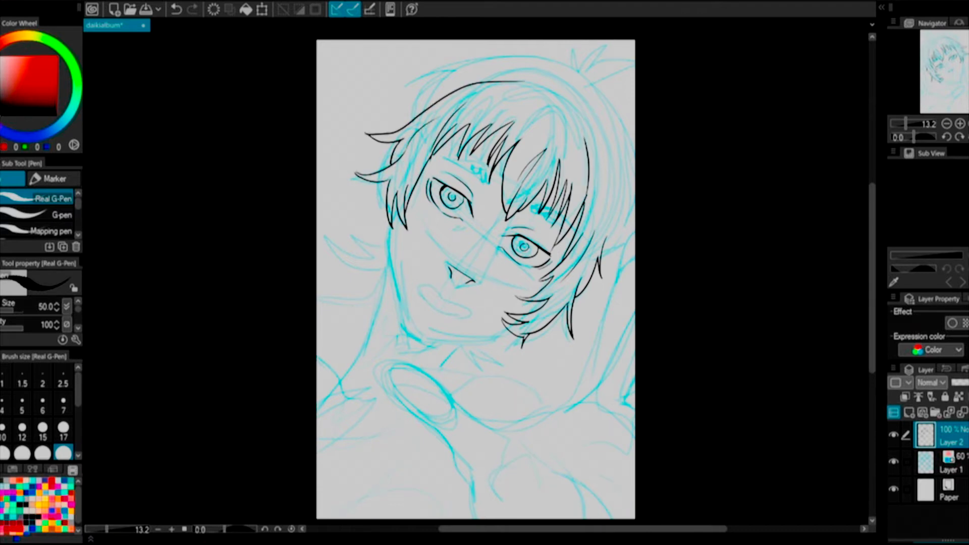
- Mirror the canvas view and ink the top of the crown, the back of the head and an inner strand
key(h)
drag(388, 79, 471, 77)
drag(368, 88, 318, 174)
mouse_move(333, 129)
mouse_down()
mouse_move(323, 177)
mouse_move(351, 255)
mouse_up()
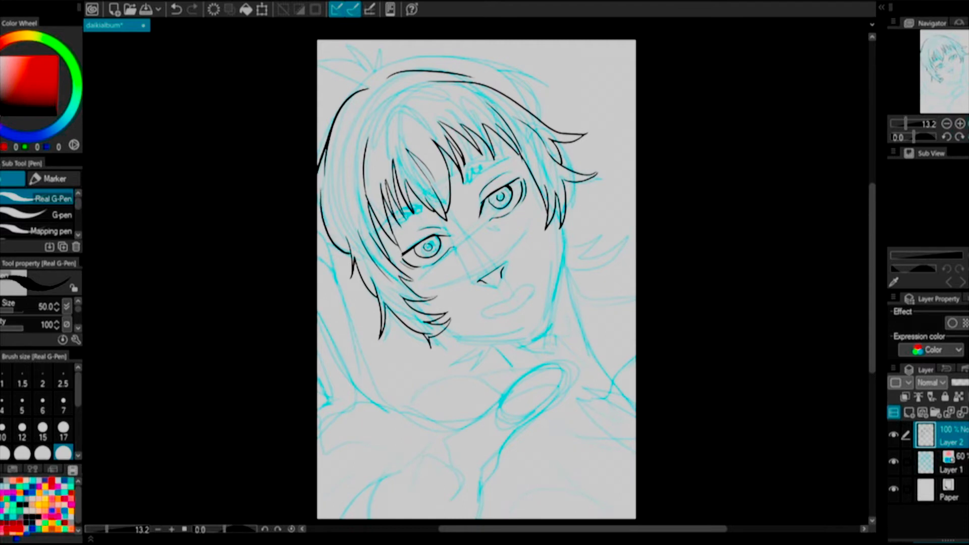
- Ink the far crown outline and the spiky topknot strands, and hide the blue sketch layer
key(h)
mouse_move(432, 54)
mouse_down()
mouse_move(560, 74)
mouse_move(407, 124)
mouse_up()
drag(447, 83, 408, 122)
mouse_move(563, 75)
mouse_down()
mouse_move(570, 50)
mouse_move(612, 50)
mouse_move(635, 67)
mouse_up()
drag(593, 90, 636, 79)
click(894, 462)
key(e)
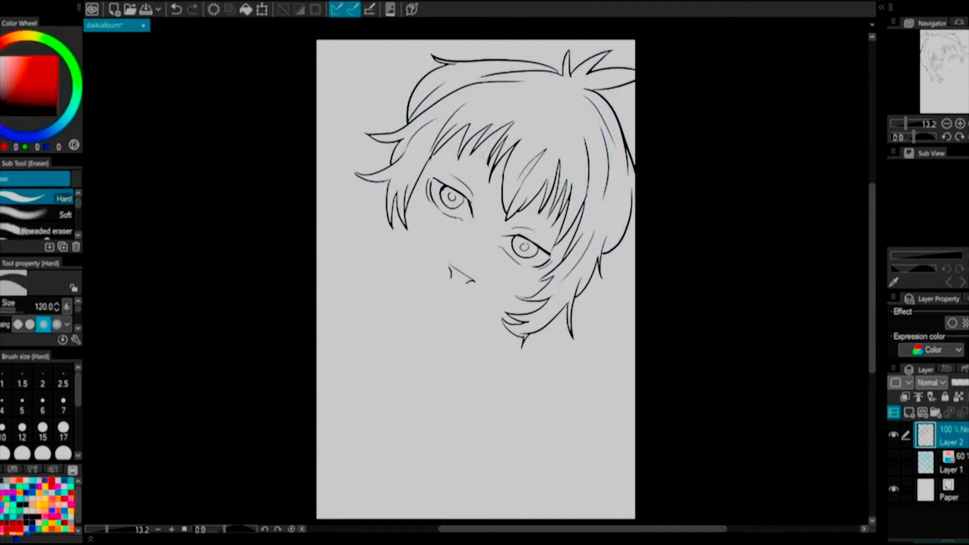
- Show the sketch layer again and ink both eyebrows and the open mouth
click(894, 462)
key(h)
key(p)
mouse_move(467, 178)
mouse_down()
mouse_move(520, 159)
mouse_move(466, 180)
mouse_up()
drag(422, 204, 381, 237)
mouse_move(483, 316)
mouse_down()
mouse_move(540, 287)
mouse_move(522, 289)
mouse_up()
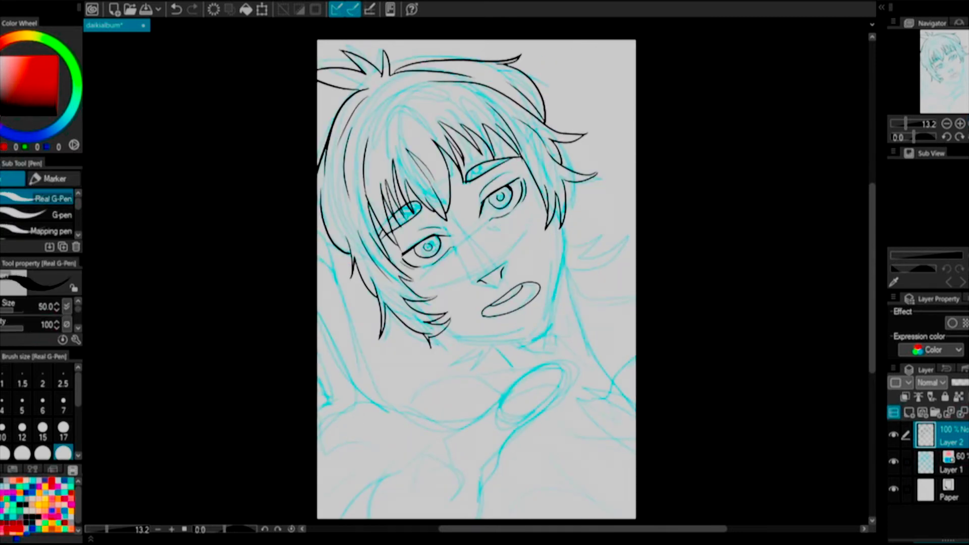
- Ink the jawline from the ear-side hair around the chin, redoing strokes and rotating the canvas for the lower curve
mouse_move(565, 233)
mouse_down()
mouse_move(543, 321)
mouse_move(544, 299)
mouse_up()
key(ctrl+z)
drag(560, 265, 545, 328)
key(h)
mouse_move(475, 126)
mouse_down()
mouse_move(515, 133)
mouse_move(613, 215)
mouse_up()
drag(418, 273, 439, 348)
key(ctrl+z)
key(ctrl+z)
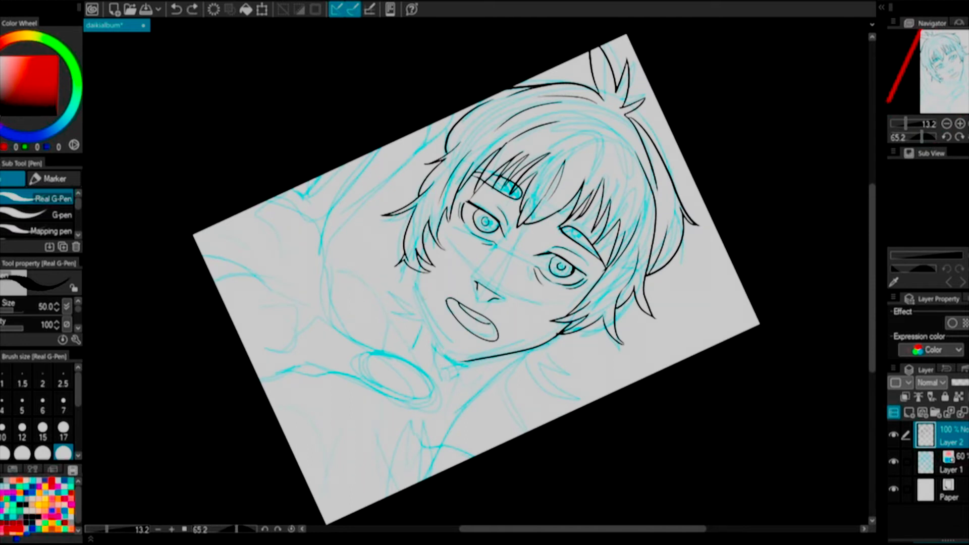
drag(419, 293, 444, 348)
key(ctrl+shift+r)
key(h)
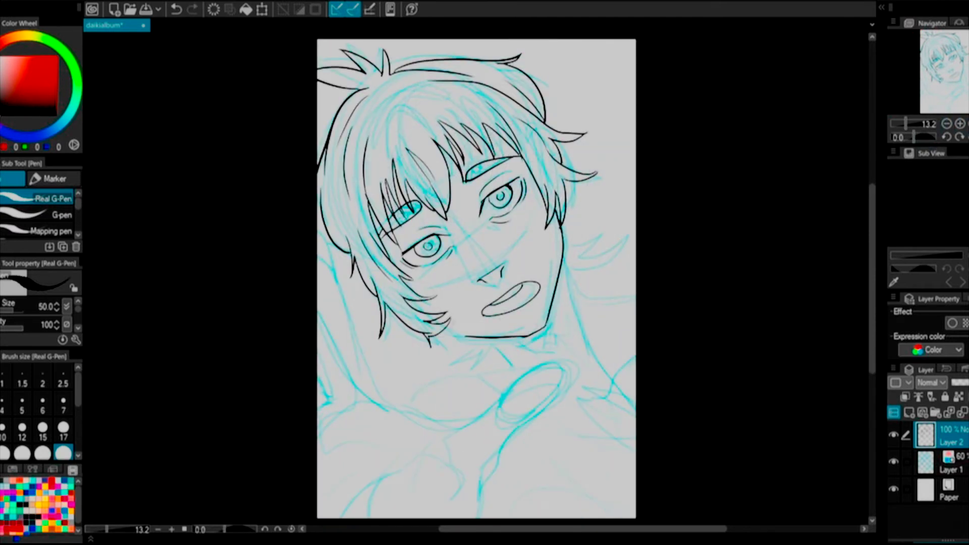
- Ink both sides of the neck and the shoulder line below the jaw
drag(493, 341, 523, 369)
drag(563, 260, 574, 297)
mouse_move(576, 298)
mouse_down()
mouse_move(636, 315)
mouse_move(585, 341)
mouse_up()
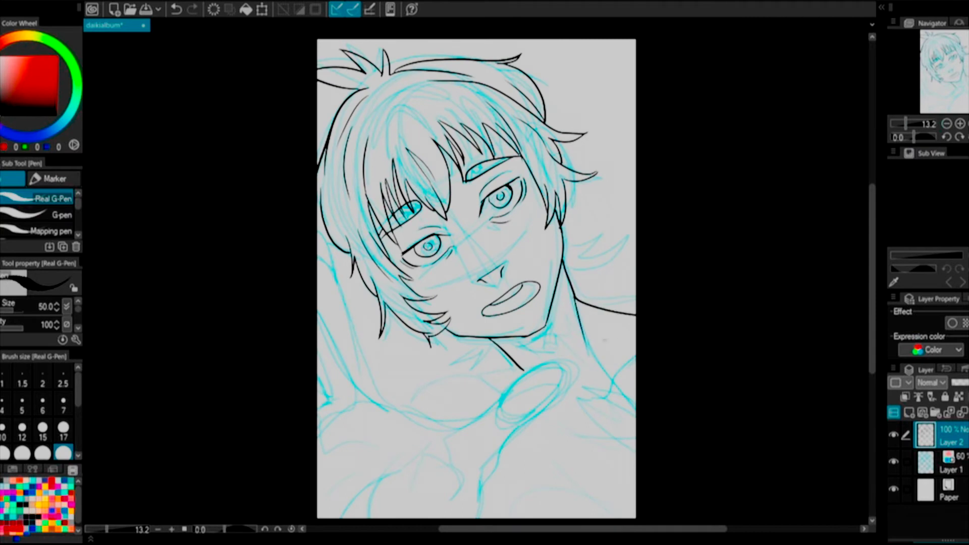
- Ink the pointed hair tufts that stick out behind the neck on both sides
mouse_move(492, 343)
mouse_down()
mouse_move(475, 364)
mouse_move(444, 362)
mouse_move(462, 364)
mouse_up()
key(h)
key(ctrl+z)
drag(522, 337, 474, 365)
key(h)
drag(599, 241, 562, 263)
drag(628, 246, 581, 264)
drag(631, 260, 578, 280)
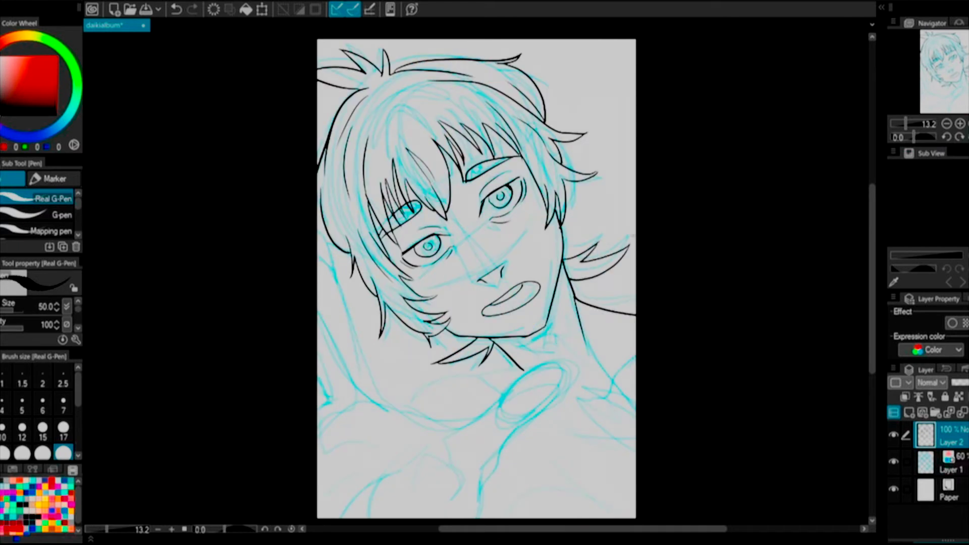
- Ink the ear outline, the collarbones and the curve of the far shoulder
drag(558, 145, 576, 172)
drag(577, 183, 572, 205)
drag(590, 363, 605, 393)
drag(609, 388, 636, 365)
drag(516, 364, 481, 380)
drag(484, 375, 413, 400)
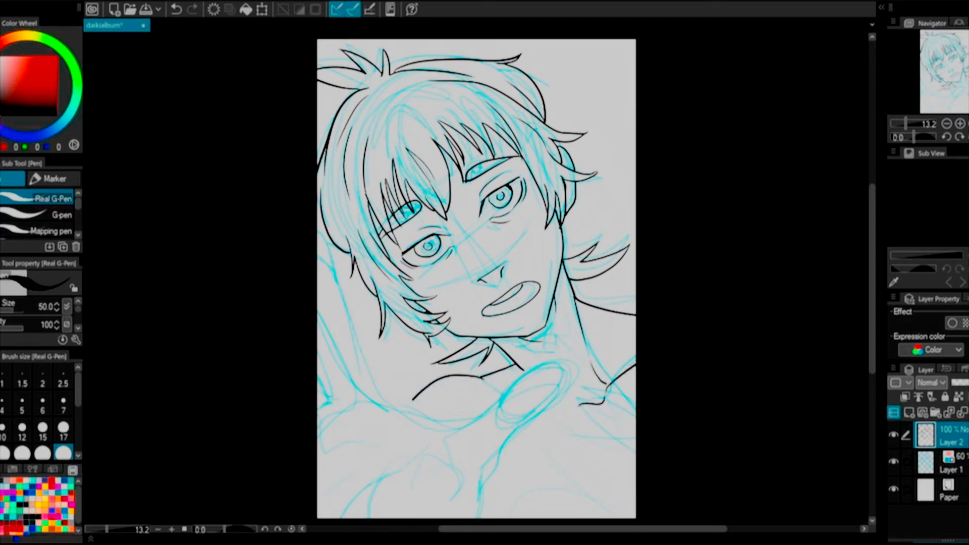
- Ink the thumb outline down to the wrist and the crease lines on the raised hand
mouse_move(430, 427)
mouse_down()
mouse_move(566, 364)
mouse_move(465, 517)
mouse_up()
drag(406, 447, 372, 513)
drag(363, 467, 321, 502)
key(h)
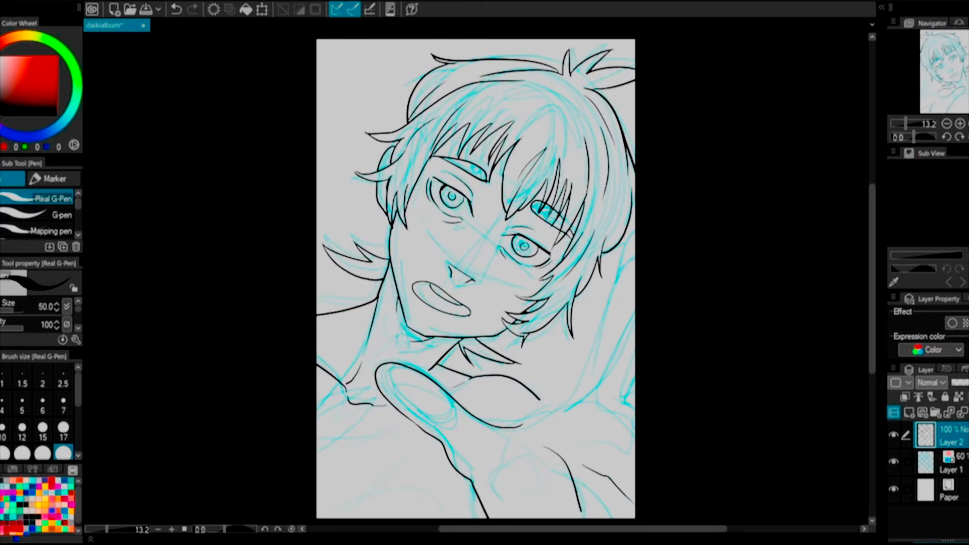
drag(449, 394, 460, 426)
click(894, 461)
click(893, 462)
- Ink the hand's outer edge up past the hair and the gap between the fingers at the canvas edge
drag(520, 426, 576, 390)
drag(635, 229, 576, 394)
drag(636, 372, 620, 398)
key(ctrl+z)
drag(635, 360, 621, 402)
key(ctrl+z)
drag(635, 359, 620, 398)
key(h)
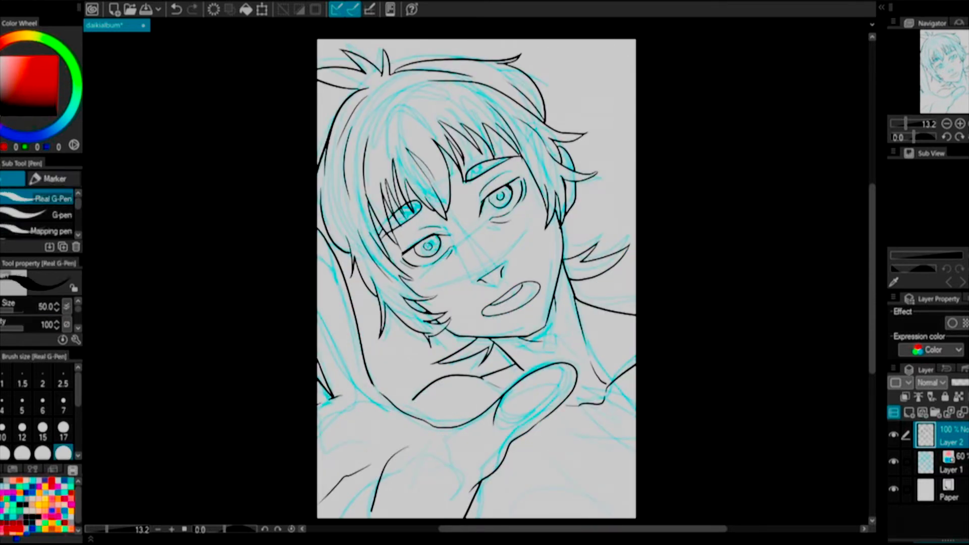
- Join the shoulder curve to the hand outline and clean up the stray lines around the thumb
key(ctrl+z)
mouse_move(388, 383)
mouse_down()
mouse_move(374, 400)
mouse_move(402, 410)
mouse_up()
key(ctrl+z)
key(e)
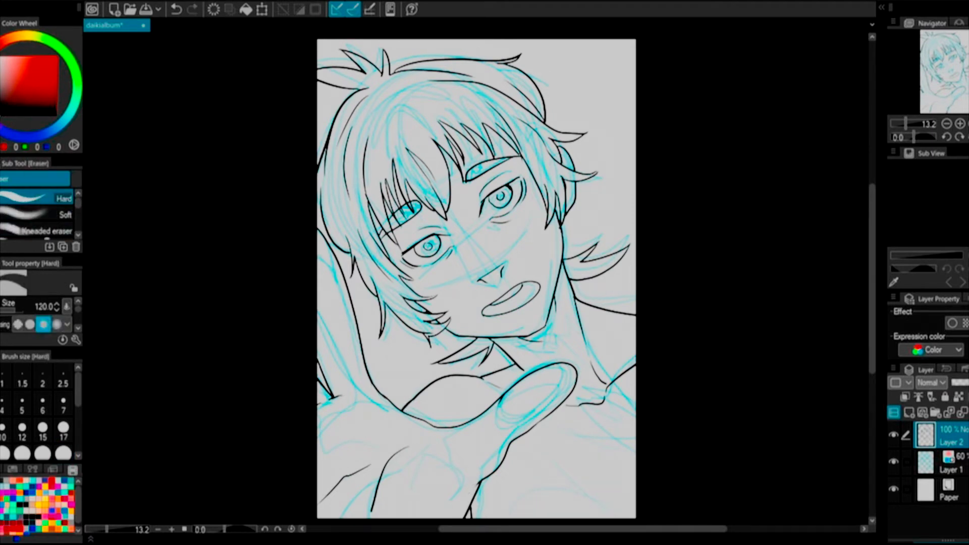
- Hide the sketch layer and refine the line art with extra thin strands in the hair
click(893, 462)
key(p)
drag(511, 442, 482, 478)
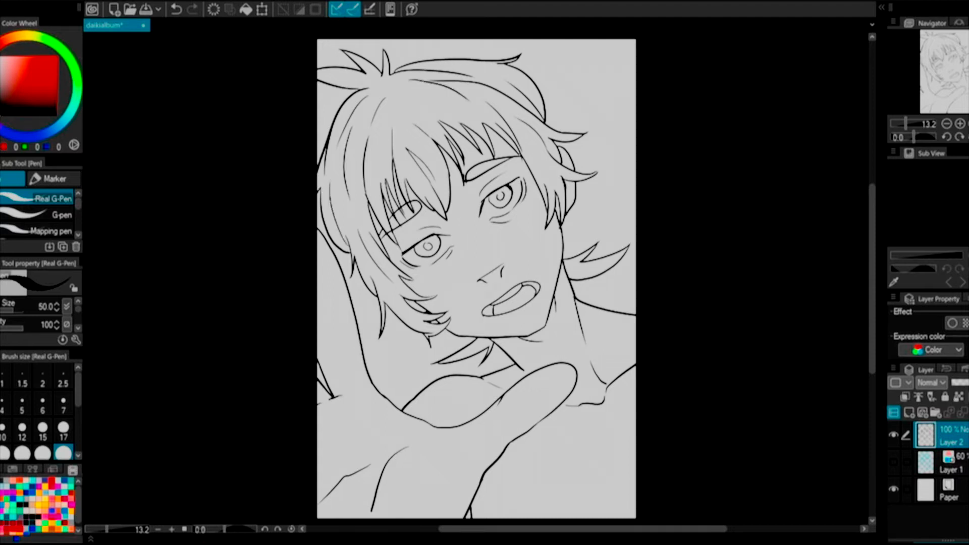
key(ctrl+z)
key(h)
drag(541, 101, 515, 122)
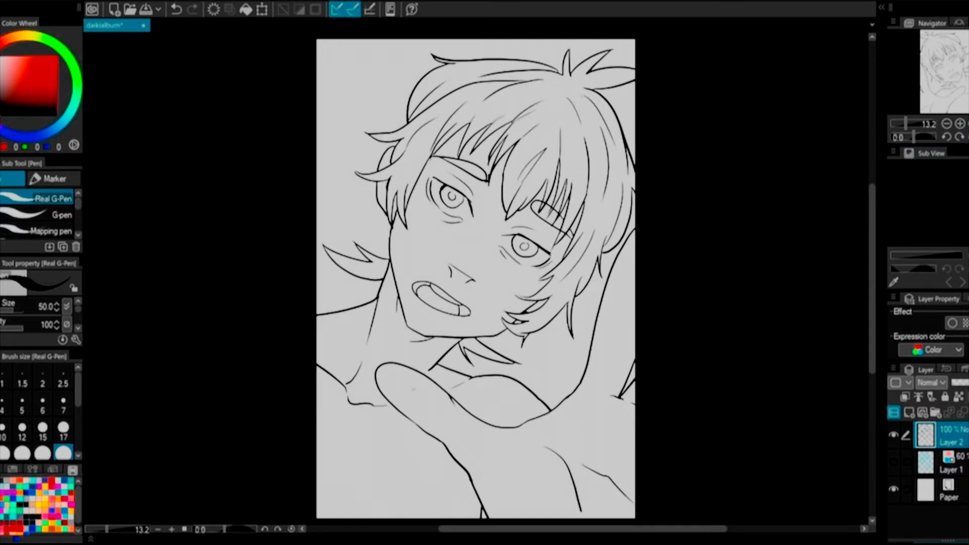
key(h)
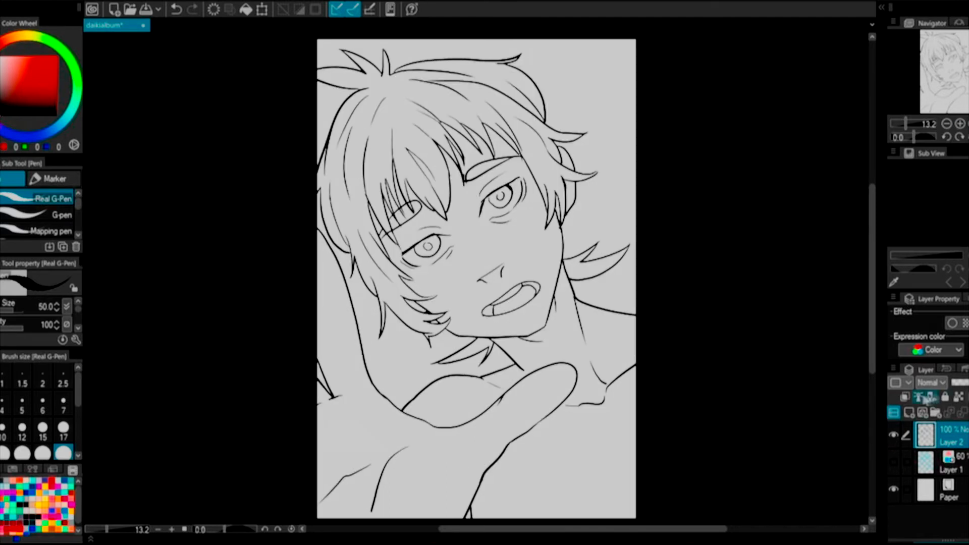
- Set the line art layer as reference and add a folder with a new colour layer beneath it for filling
click(923, 412)
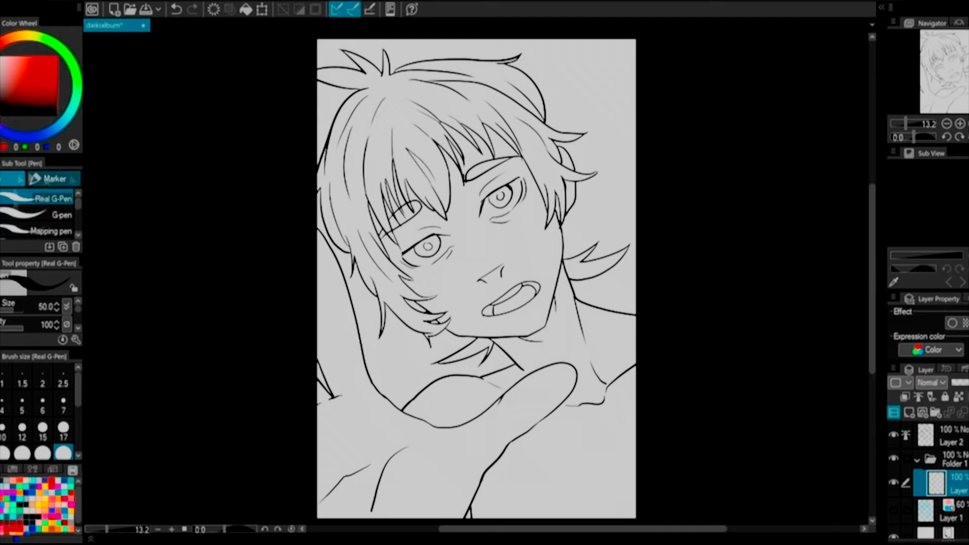
key(g)
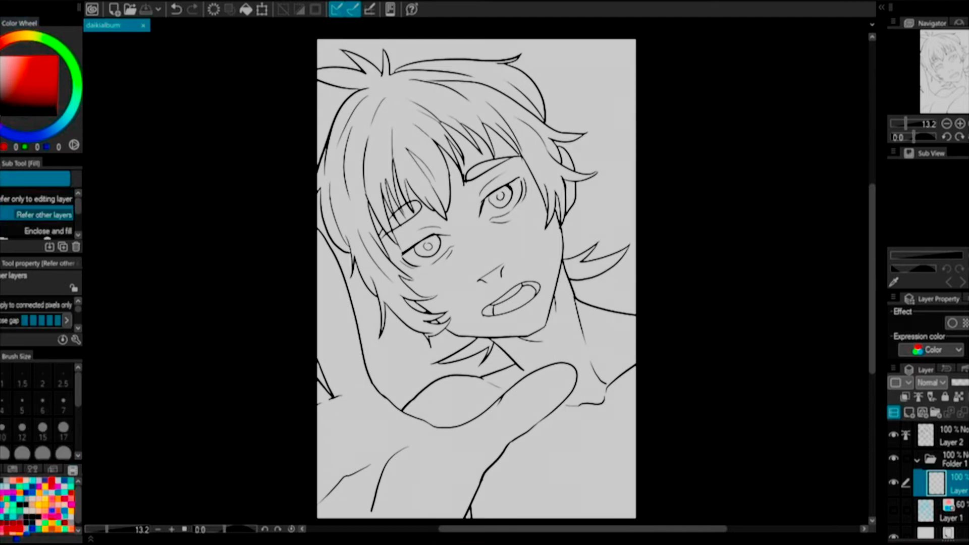
- Browse to the art2022 folder for opening a file and display its contents as large thumbnails
key(ctrl+o)
click(20, 217)
double_click(96, 66)
double_click(91, 66)
double_click(93, 66)
double_click(103, 79)
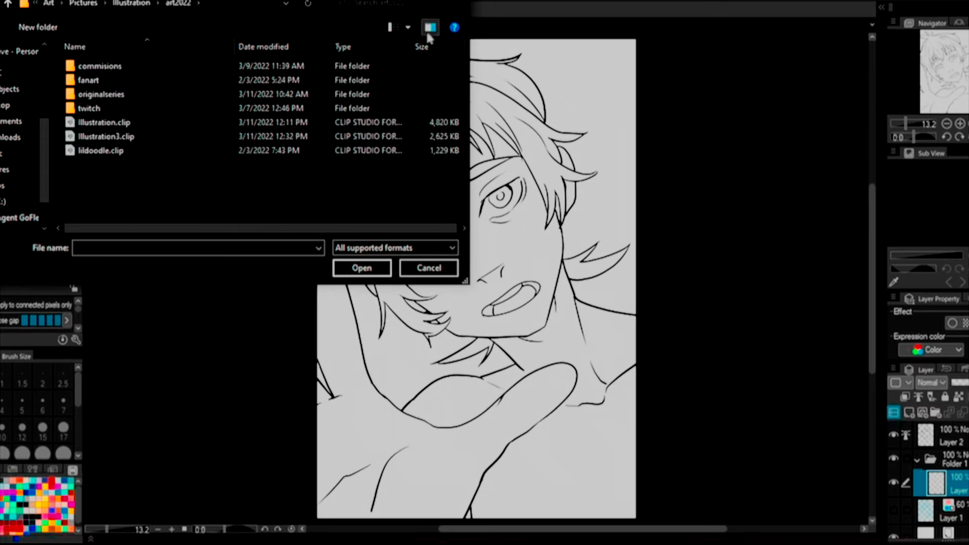
click(408, 26)
click(440, 19)
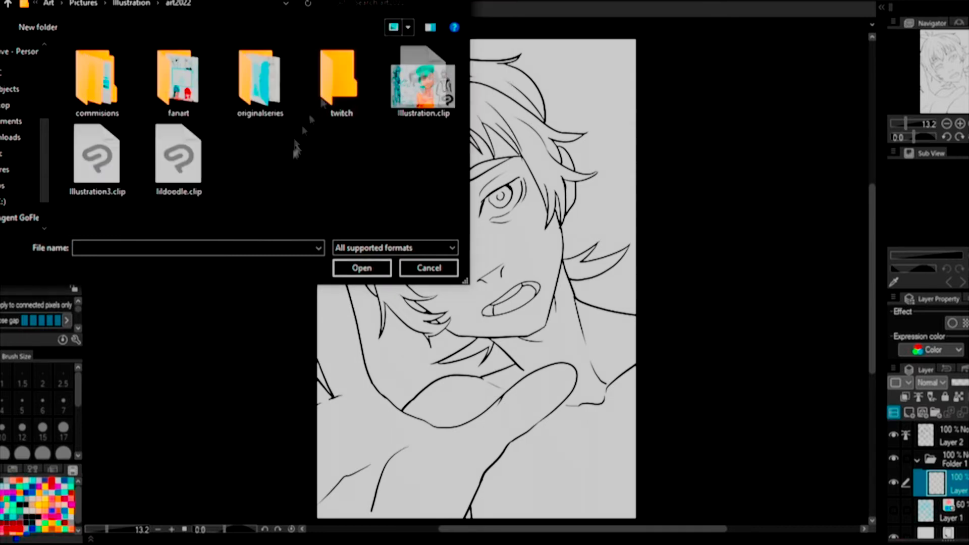
- Open the character reference Daiki.png from the originalseries folder
double_click(260, 78)
click(408, 27)
click(421, 30)
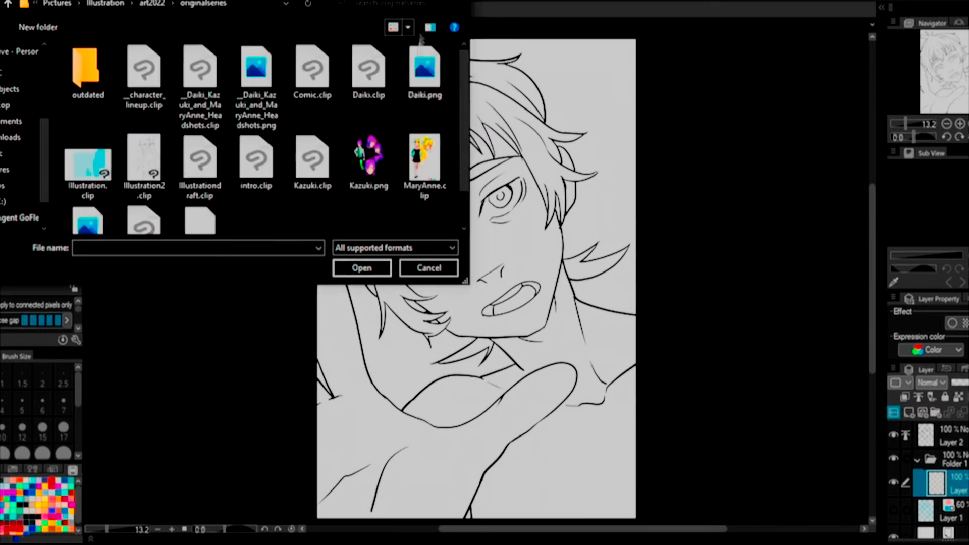
double_click(425, 91)
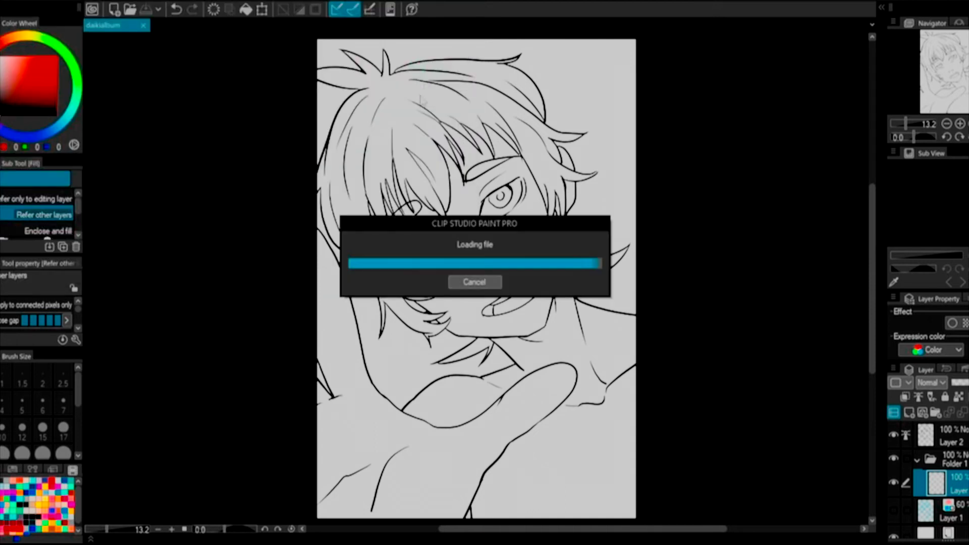
- Fill the face, neck, chest, hand and fringe gaps with the reference's skin colour, RGB 240, 194, 132
click(117, 25)
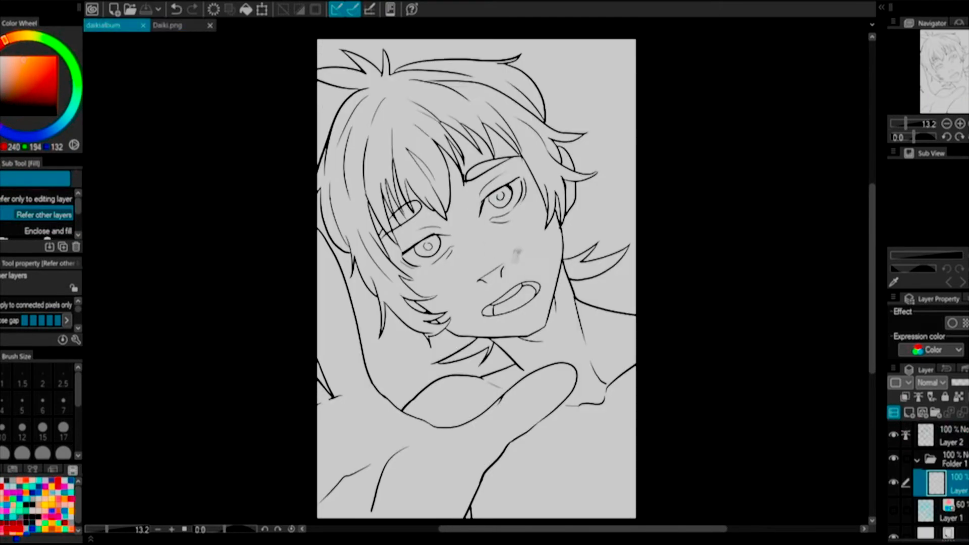
click(516, 255)
click(605, 389)
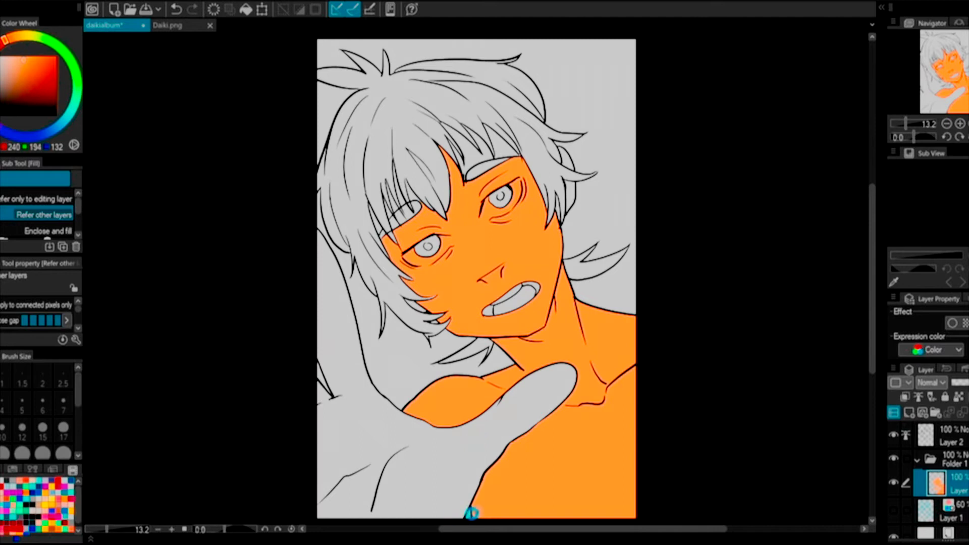
click(471, 513)
click(412, 192)
click(389, 204)
click(380, 218)
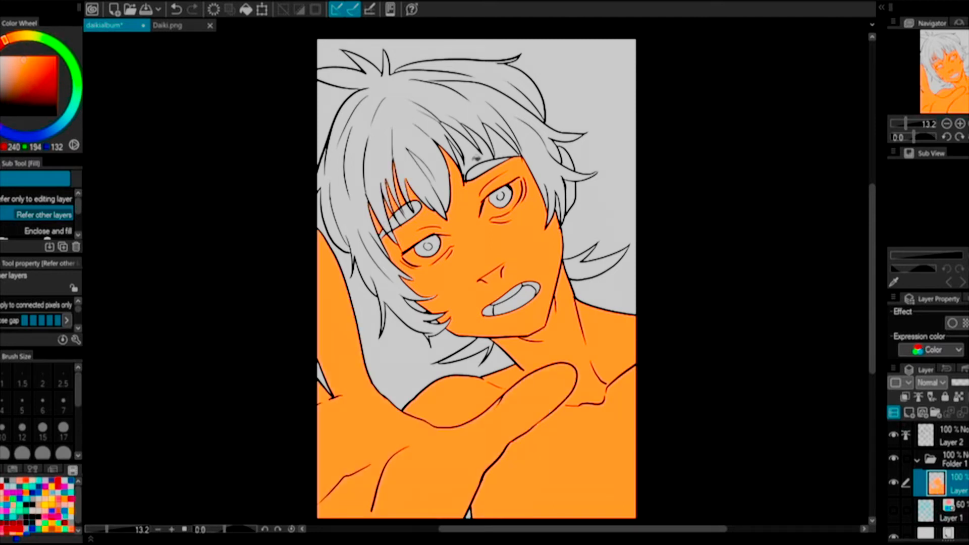
- Fill the remaining forehead gaps and the ear with the same skin colour
click(480, 146)
click(575, 158)
click(570, 202)
key(p)
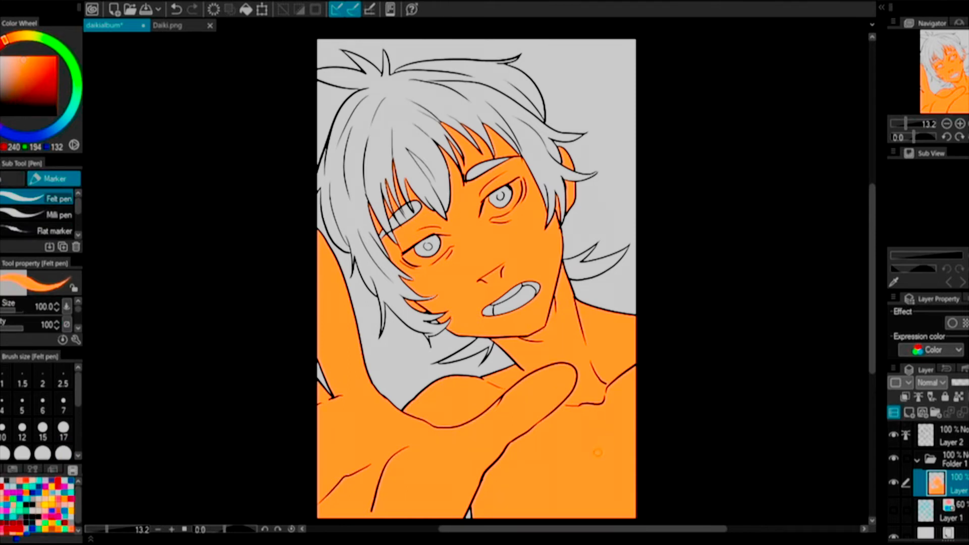
- Fill the hair and the tufts behind the neck with the reference's green, RGB 163, 246, 191, on a new layer
key(g)
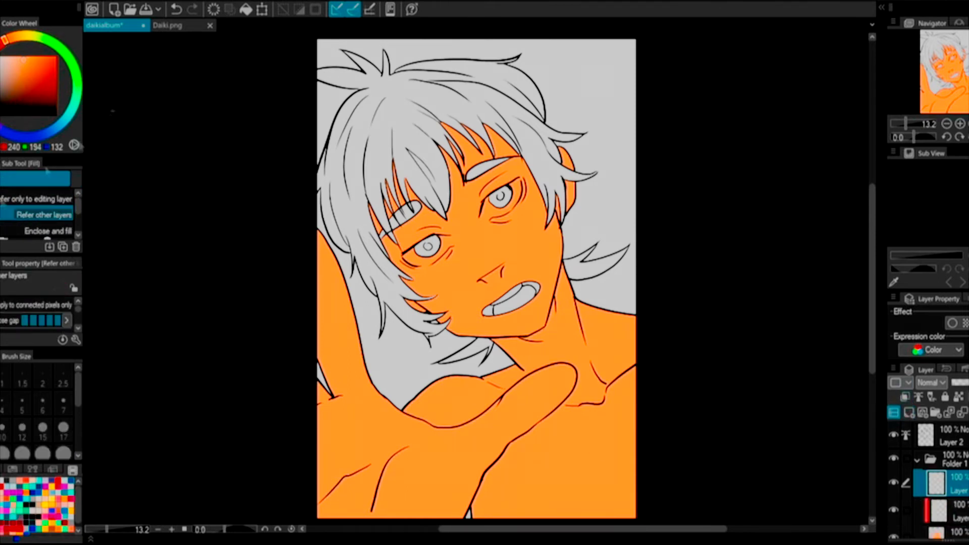
key(ctrl+Tab)
key(ctrl+Tab)
click(480, 104)
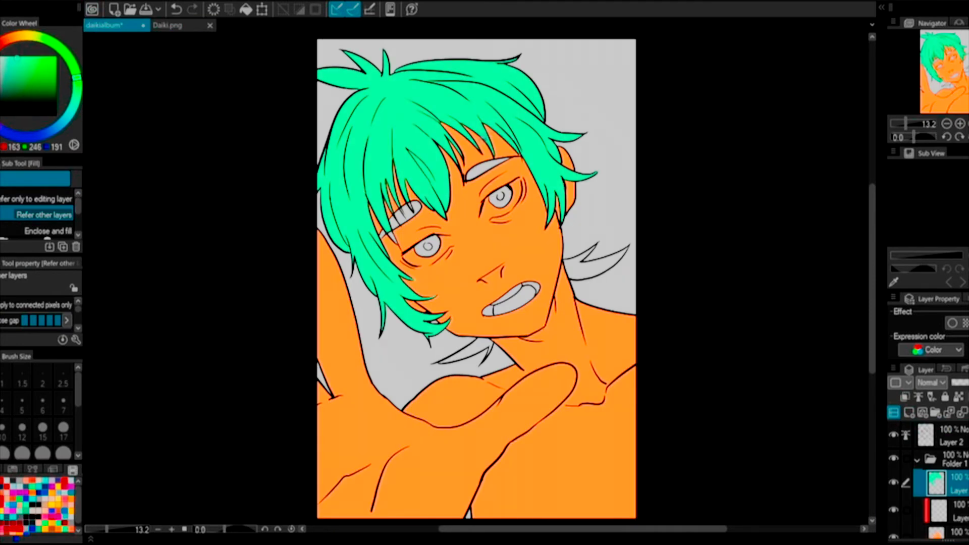
click(598, 260)
click(467, 353)
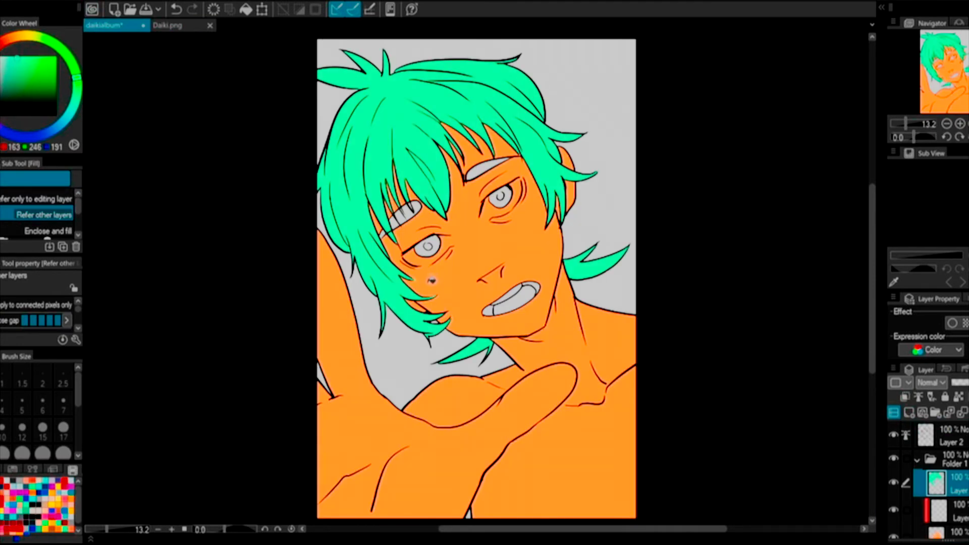
- Fill both eyebrows, including the sections between the strands, with the green hair colour
click(410, 211)
click(397, 223)
click(487, 169)
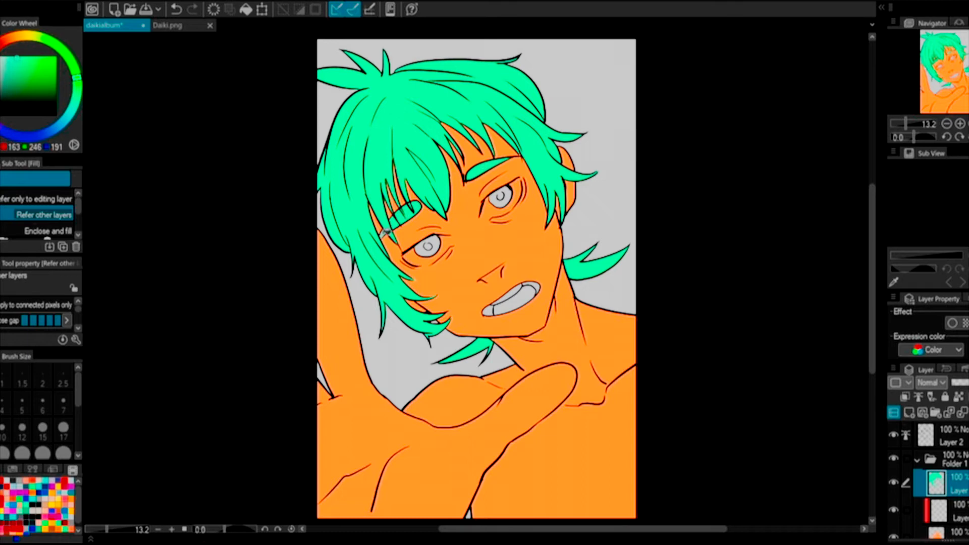
click(386, 233)
- Paint the whites of both eyes with the Felt pen in white, RGB 255, 255, 255, on a new layer
key(p)
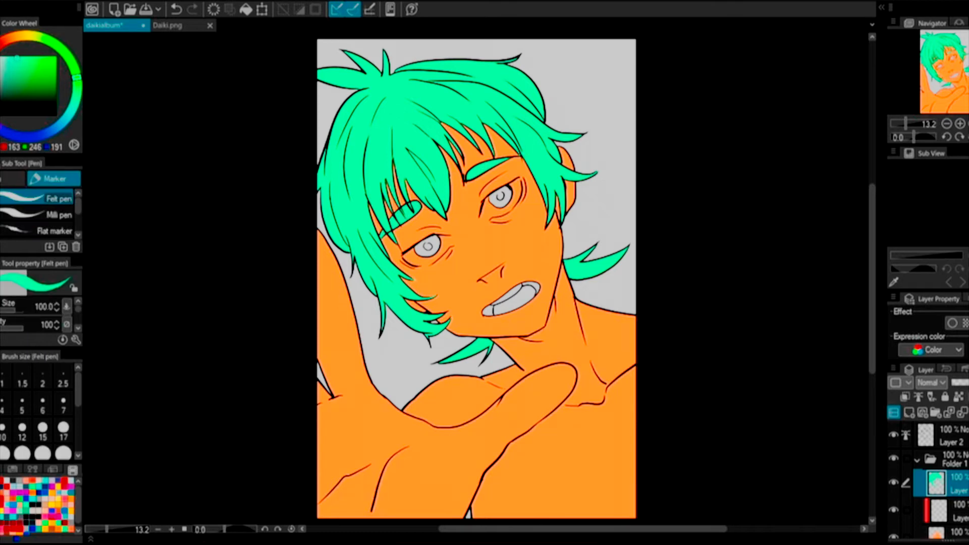
click(909, 413)
key(x)
drag(485, 215, 511, 194)
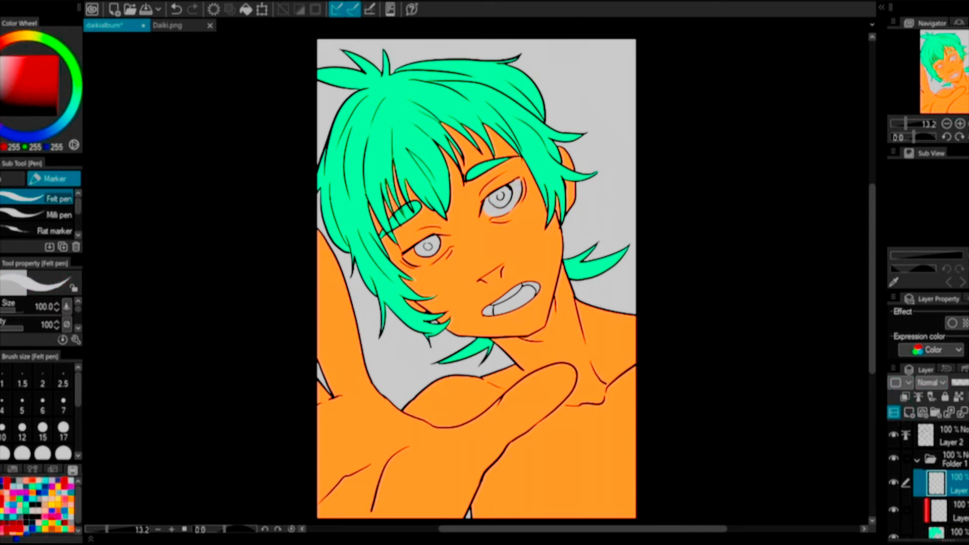
drag(405, 254, 446, 253)
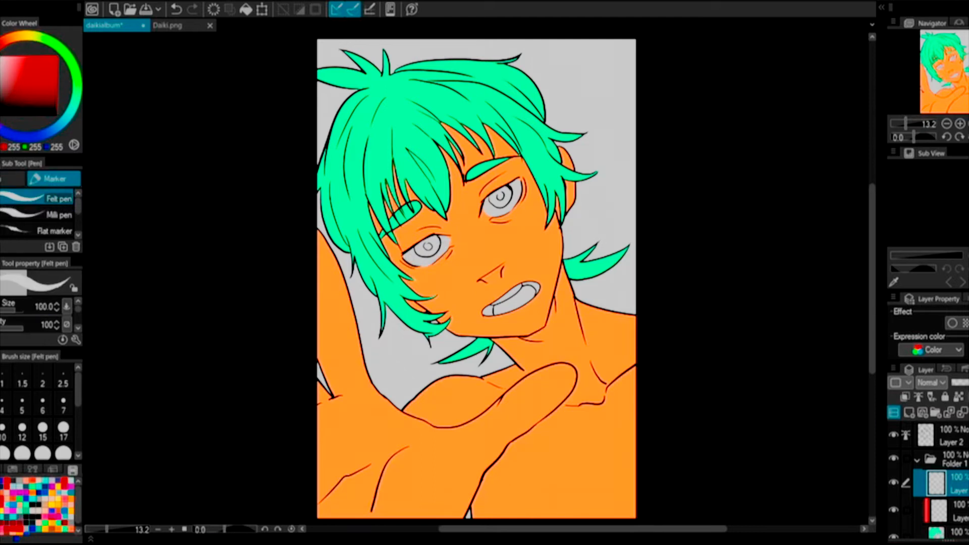
- Fill the tongue pink, RGB 255, 146, 172, and the mouth interior dark red, RGB 122, 49, 62, using the Daiki.png colours
key(g)
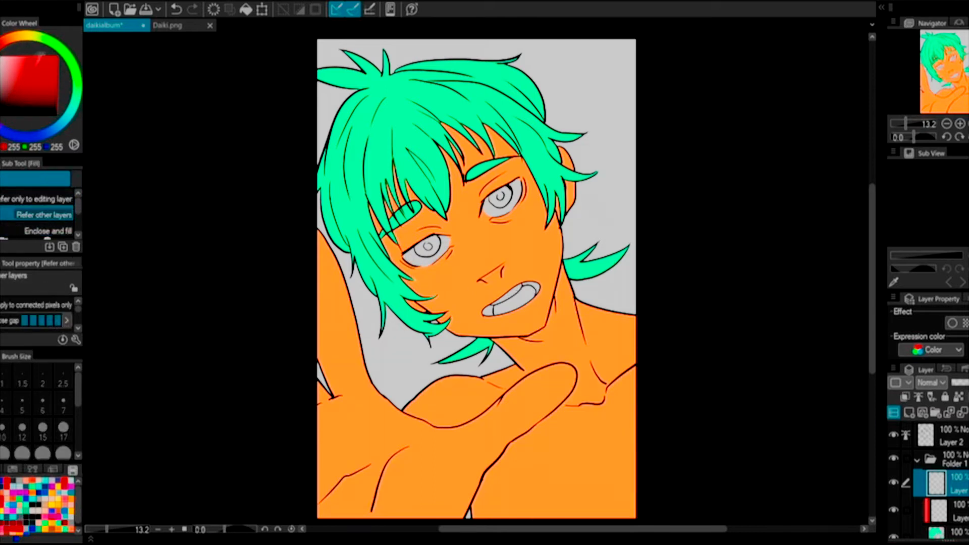
click(172, 27)
key(ctrl+Tab)
key(ctrl+Tab)
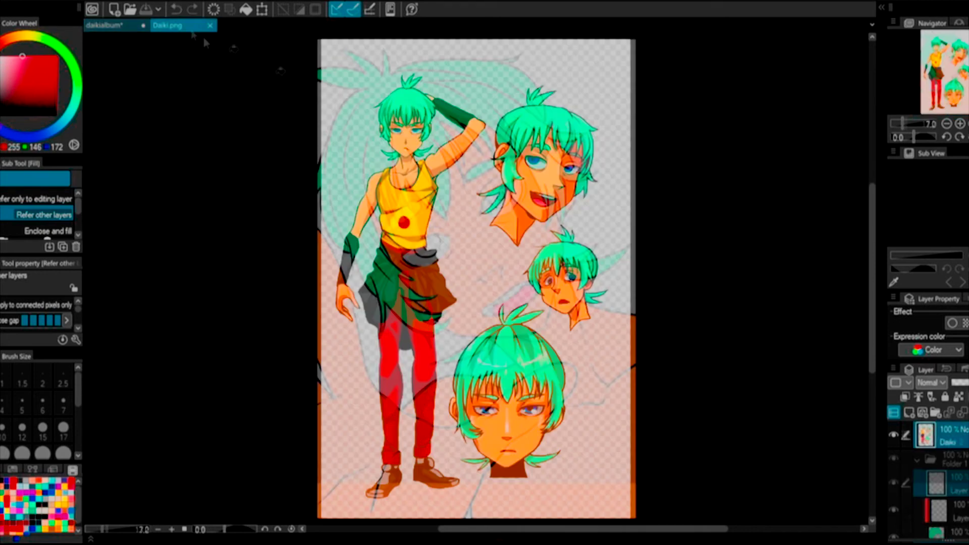
key(ctrl+Tab)
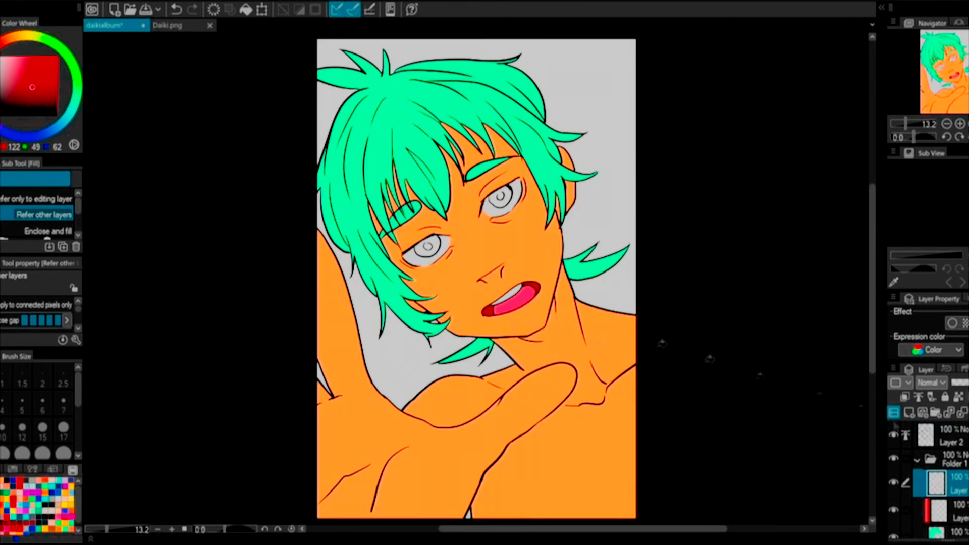
- Paint grey-blue shadows, RGB 148, 174, 188, along the upper whites of both eyes with the Felt pen and trim them with white
key(p)
click(59, 125)
click(9, 73)
drag(404, 255, 437, 238)
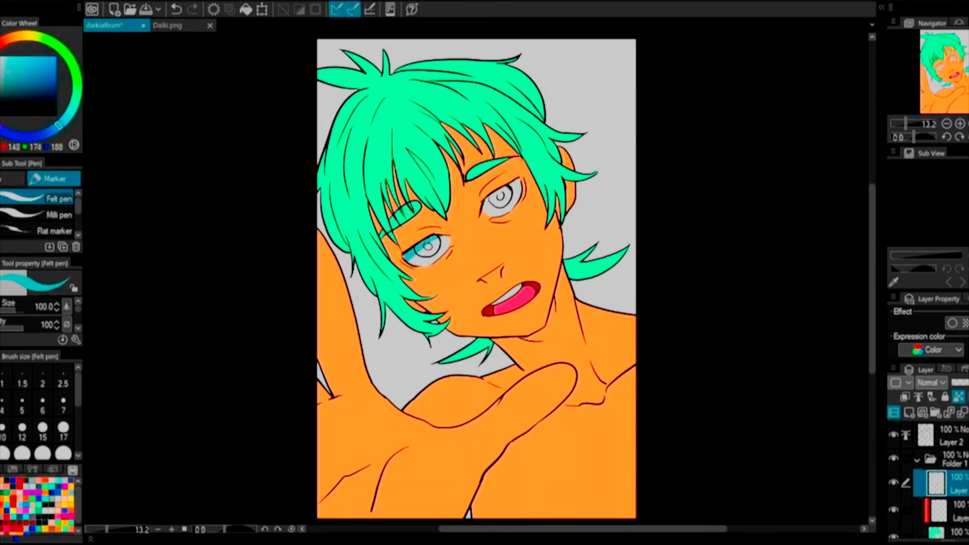
drag(485, 202, 520, 183)
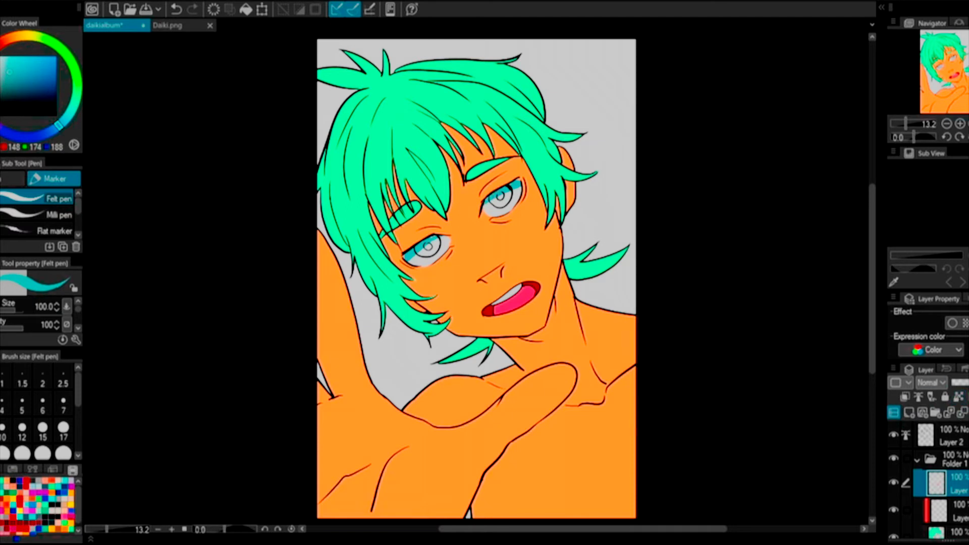
key(x)
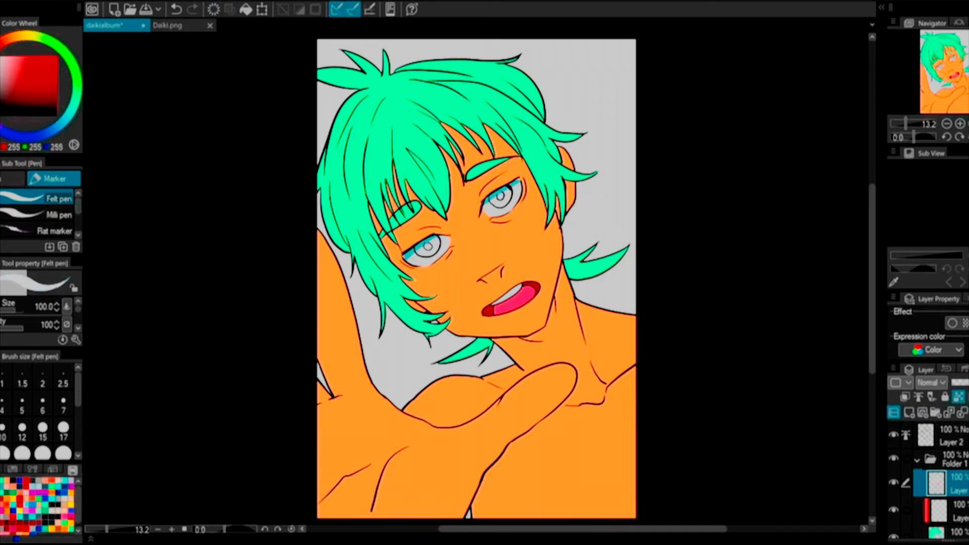
- Fill both irises and pupils dark blue, RGB 23, 39, 197, on a new layer, using the Daiki.png colours
click(944, 435)
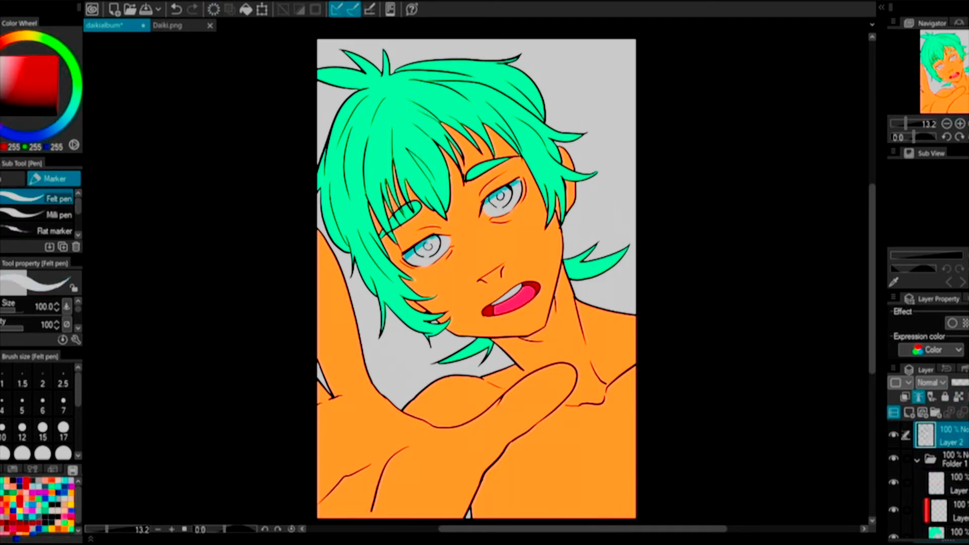
click(182, 25)
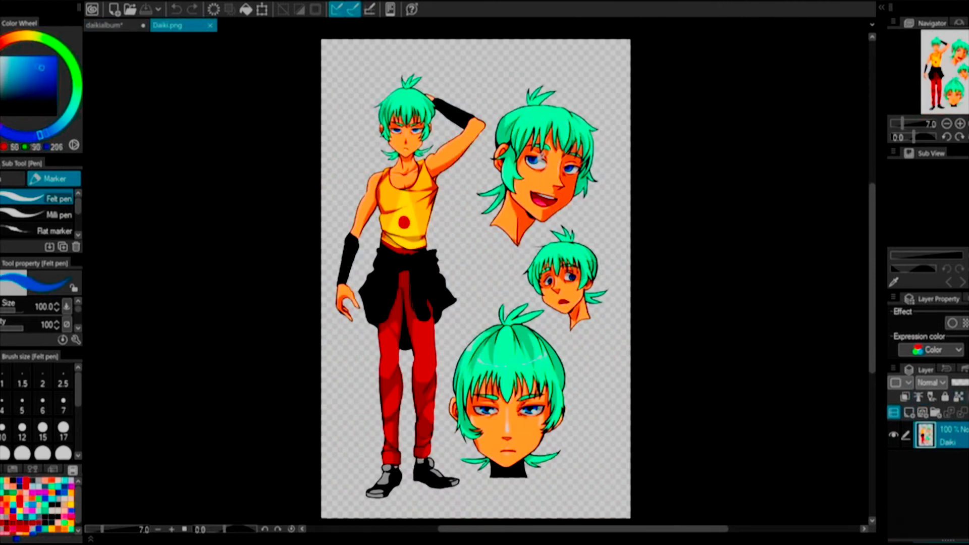
click(114, 28)
key(g)
click(510, 194)
click(435, 242)
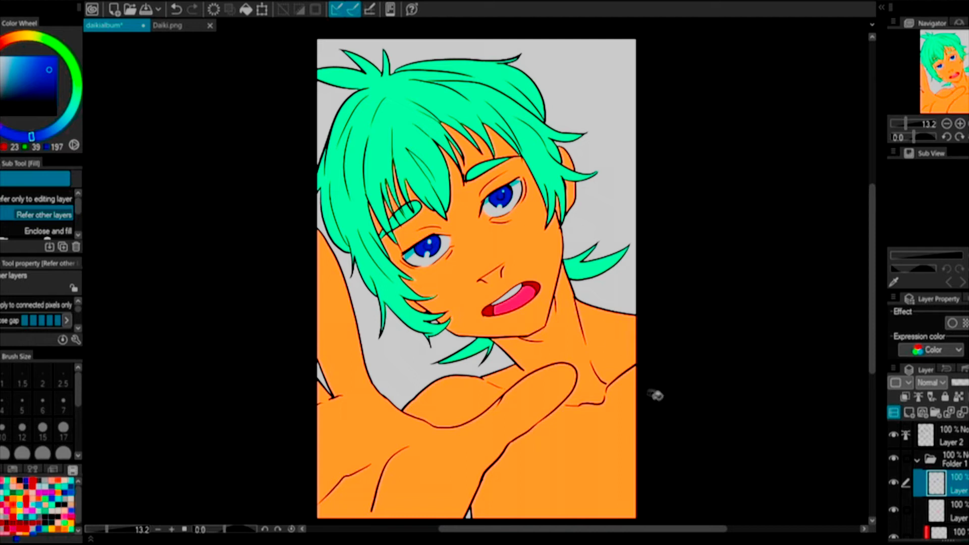
- Save the illustration and paint lighter blue tones, RGB 83, 127, 217, into both irises with the Felt pen
key(ctrl+s)
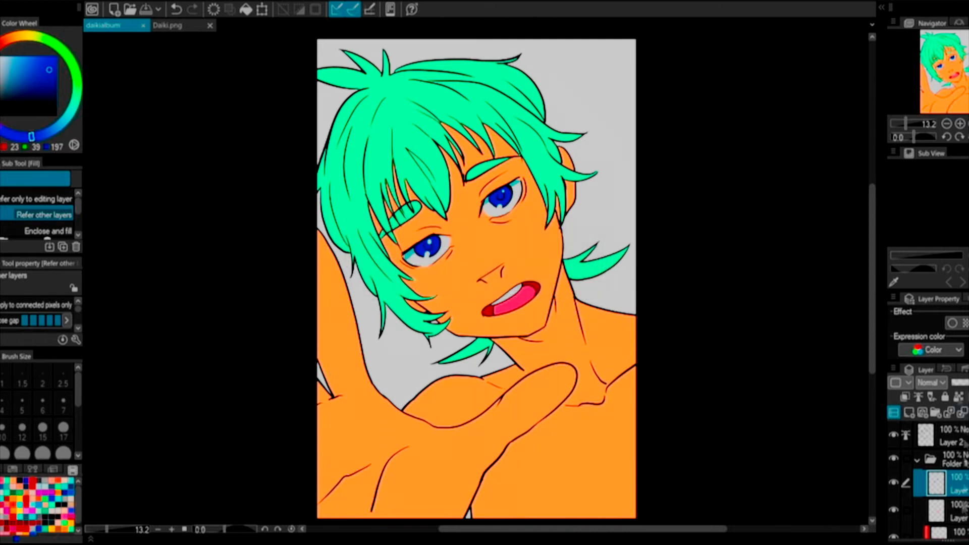
key(p)
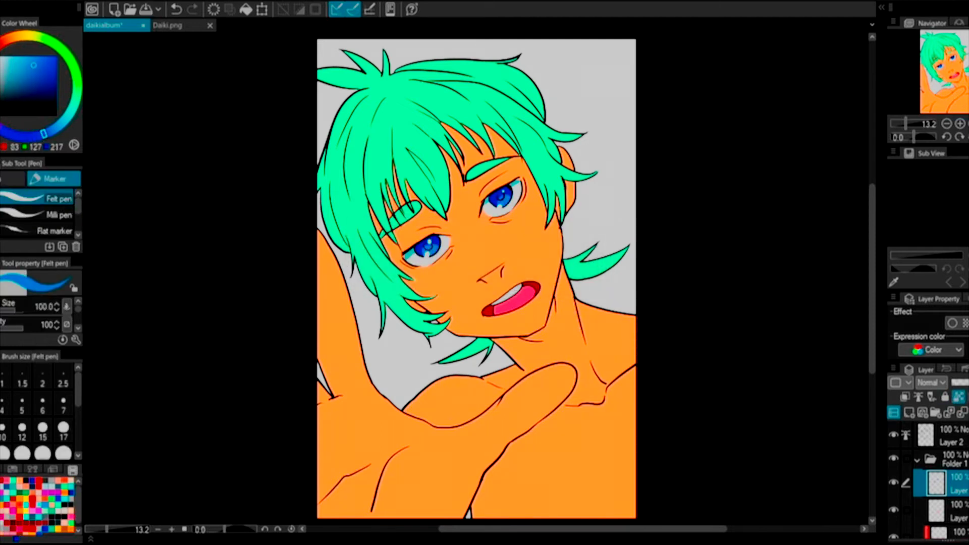
- Paint skin shadows, RGB 180, 130, 100, under the jaw, in the ear, around the eyes and below the nose on a new clipped layer
key(ctrl+Tab)
key(ctrl+Tab)
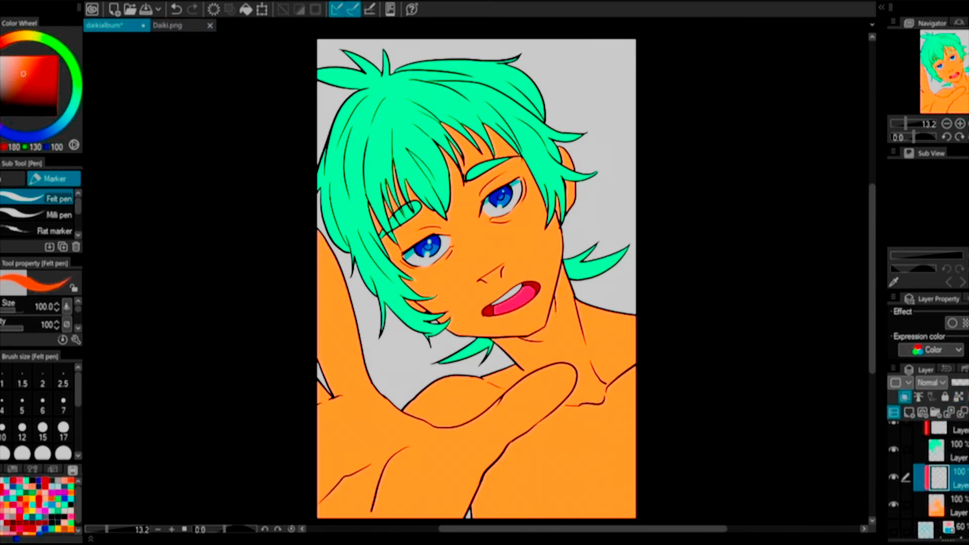
mouse_move(561, 275)
mouse_down()
mouse_move(553, 333)
mouse_move(549, 313)
mouse_up()
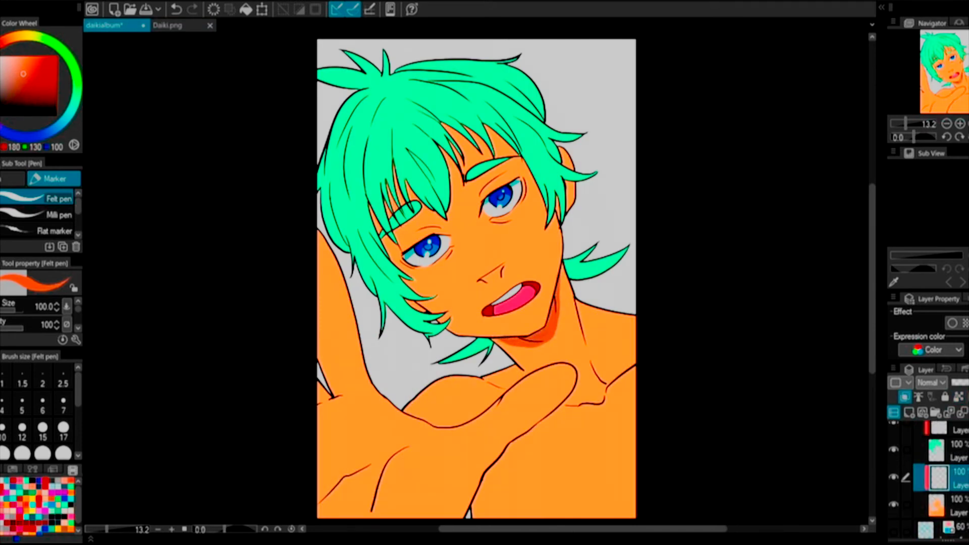
drag(557, 217, 567, 180)
mouse_move(486, 180)
mouse_down()
mouse_move(477, 216)
mouse_move(511, 225)
mouse_up()
mouse_move(451, 241)
mouse_down()
mouse_move(444, 263)
mouse_move(417, 232)
mouse_up()
mouse_move(502, 266)
mouse_down()
mouse_move(482, 282)
mouse_move(491, 281)
mouse_up()
drag(479, 278, 499, 284)
key(h)
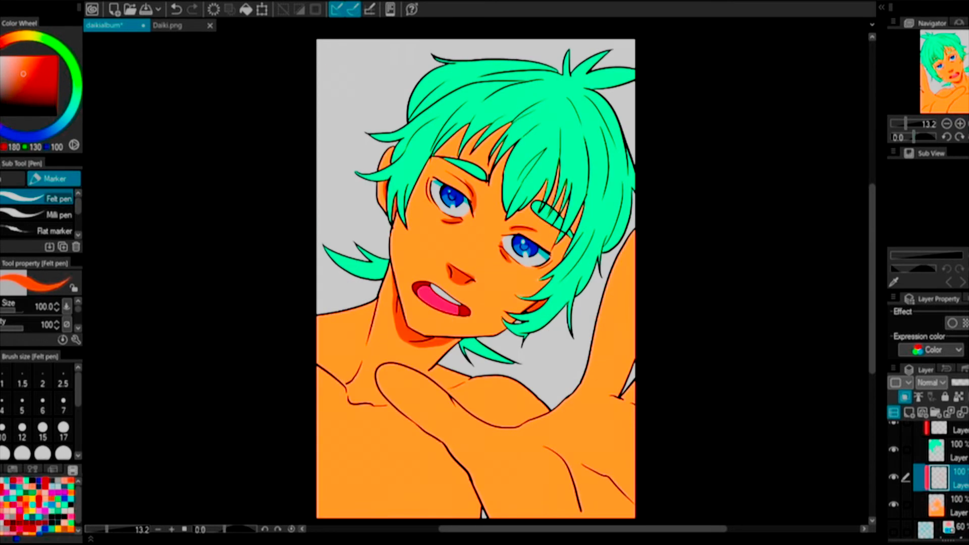
- Shade the face along the hairline: the cheek beside the side lock, the temples and the forehead between the bangs
drag(551, 278, 532, 295)
mouse_move(563, 255)
mouse_down()
mouse_move(542, 276)
mouse_move(555, 255)
mouse_up()
drag(550, 225, 571, 246)
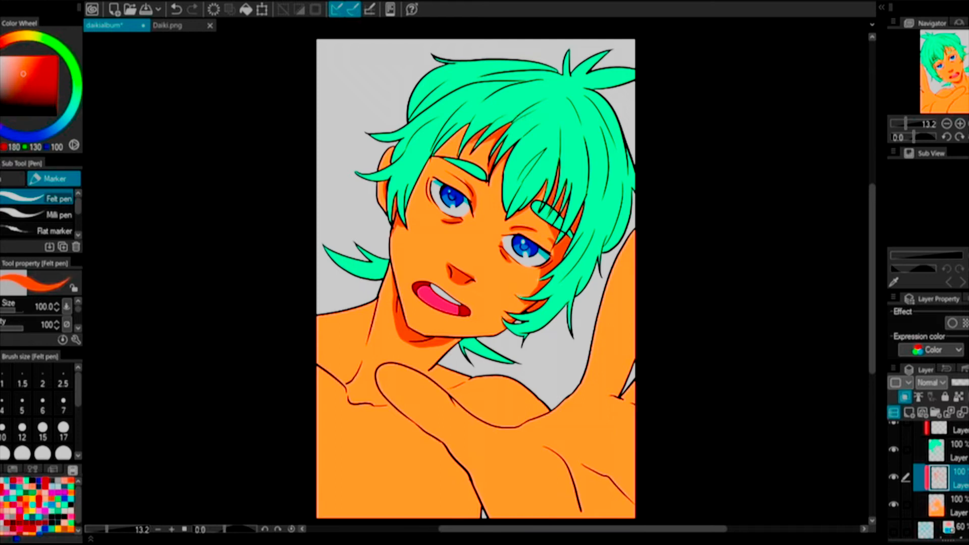
mouse_move(453, 167)
mouse_down()
mouse_move(428, 161)
mouse_move(430, 204)
mouse_up()
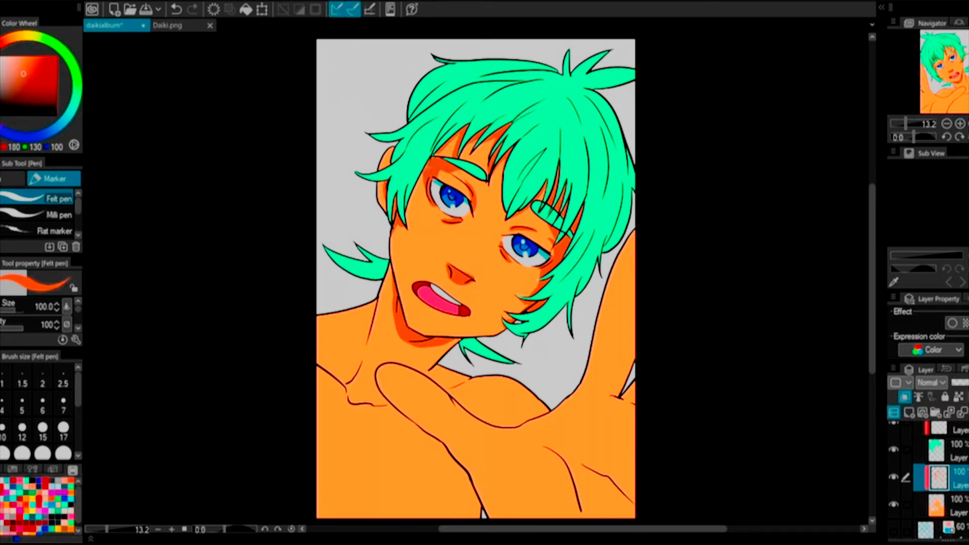
key(h)
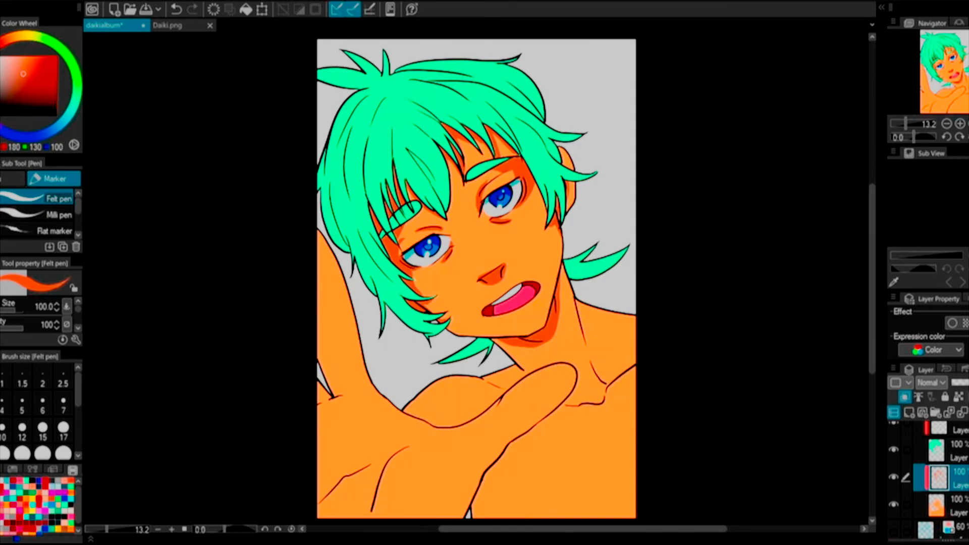
drag(452, 159, 451, 205)
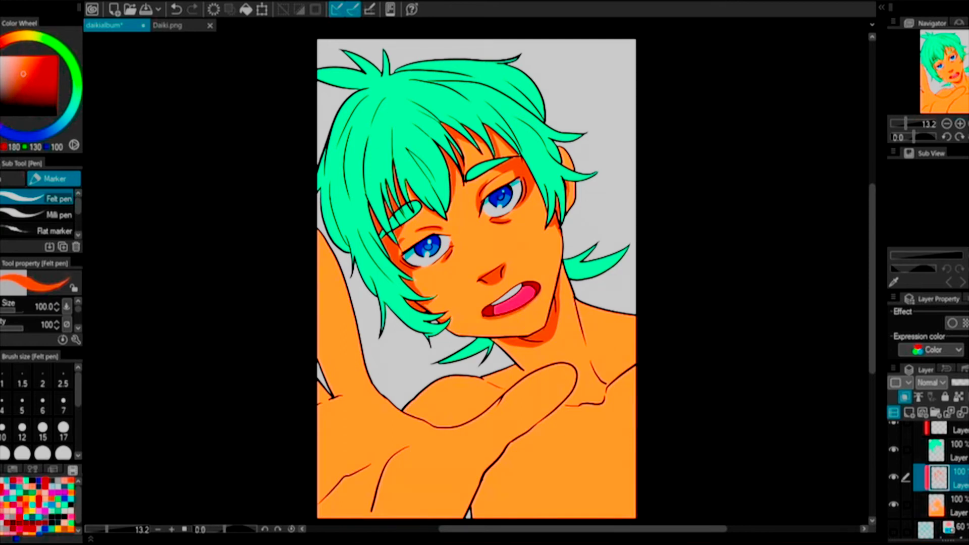
- Paint shadows on the neck muscle and collarbone hollow, along the thumb's underside and down the side of the chest
drag(582, 331, 601, 403)
mouse_move(590, 366)
mouse_down()
mouse_move(604, 399)
mouse_move(632, 411)
mouse_up()
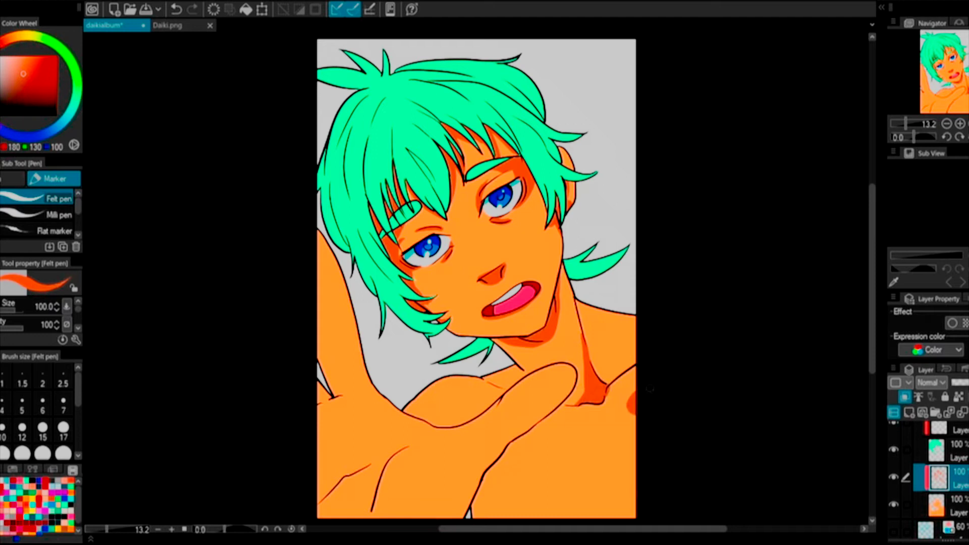
mouse_move(530, 404)
mouse_down()
mouse_move(502, 427)
mouse_move(518, 416)
mouse_up()
mouse_move(568, 393)
mouse_down()
mouse_move(497, 437)
mouse_move(503, 447)
mouse_move(462, 515)
mouse_up()
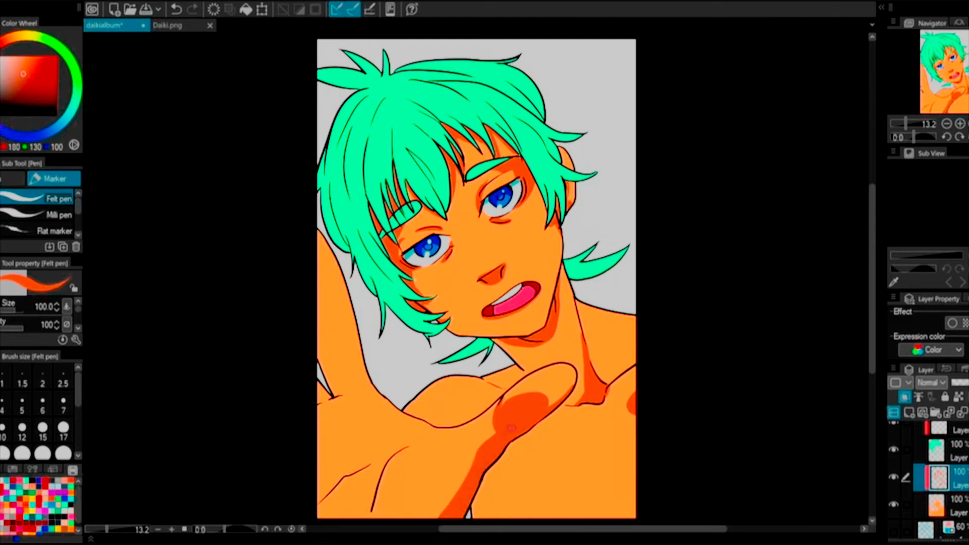
mouse_move(612, 453)
mouse_down()
mouse_move(626, 485)
mouse_move(617, 456)
mouse_move(642, 458)
mouse_up()
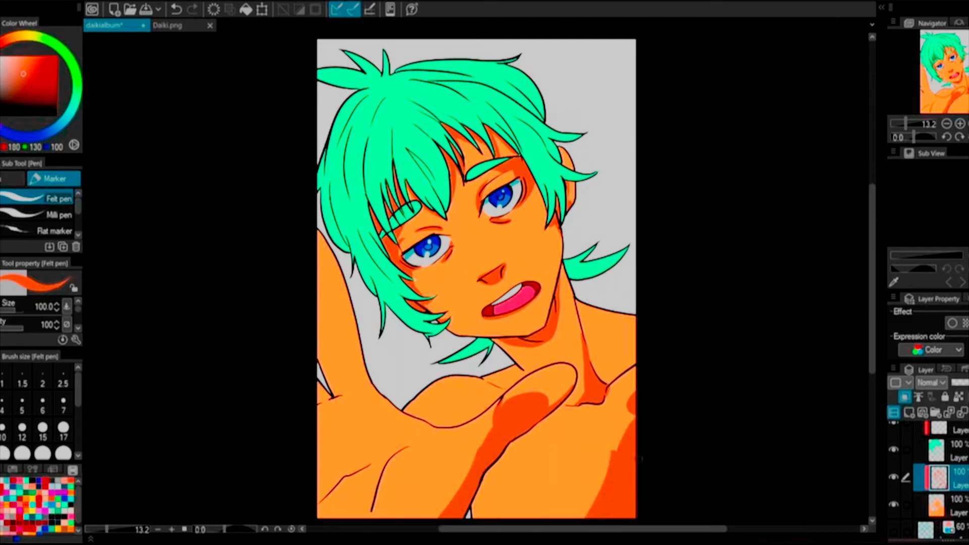
drag(478, 499, 473, 516)
- Shade the outstretched palm's lower crease, the thumb base and the fingers at the canvas edge with the skin shadow colour
mouse_move(376, 476)
mouse_down()
mouse_move(323, 511)
mouse_move(369, 462)
mouse_move(308, 519)
mouse_up()
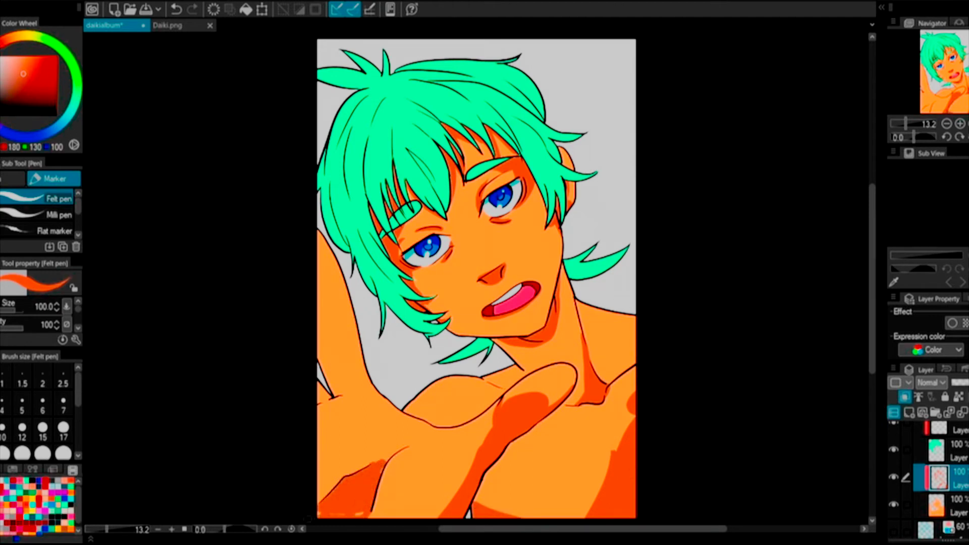
mouse_move(386, 460)
mouse_down()
mouse_move(372, 515)
mouse_move(382, 516)
mouse_up()
drag(354, 478, 319, 502)
drag(325, 384, 319, 403)
mouse_move(321, 361)
mouse_down()
mouse_move(348, 393)
mouse_move(319, 473)
mouse_up()
drag(337, 396, 323, 475)
drag(401, 450, 387, 503)
drag(394, 453, 377, 462)
drag(328, 346, 320, 378)
mouse_move(326, 324)
mouse_down()
mouse_move(351, 396)
mouse_move(328, 475)
mouse_up()
- Deepen the shadows across the neck below the jaw and extend them over the collarbones and both shoulders
drag(560, 307, 505, 353)
drag(563, 264, 561, 305)
drag(547, 349, 493, 349)
mouse_move(568, 276)
mouse_down()
mouse_move(553, 344)
mouse_move(482, 384)
mouse_move(503, 391)
mouse_up()
drag(585, 389, 560, 406)
mouse_move(634, 356)
mouse_down()
mouse_move(604, 384)
mouse_move(596, 367)
mouse_up()
drag(588, 295, 576, 379)
drag(601, 306, 581, 364)
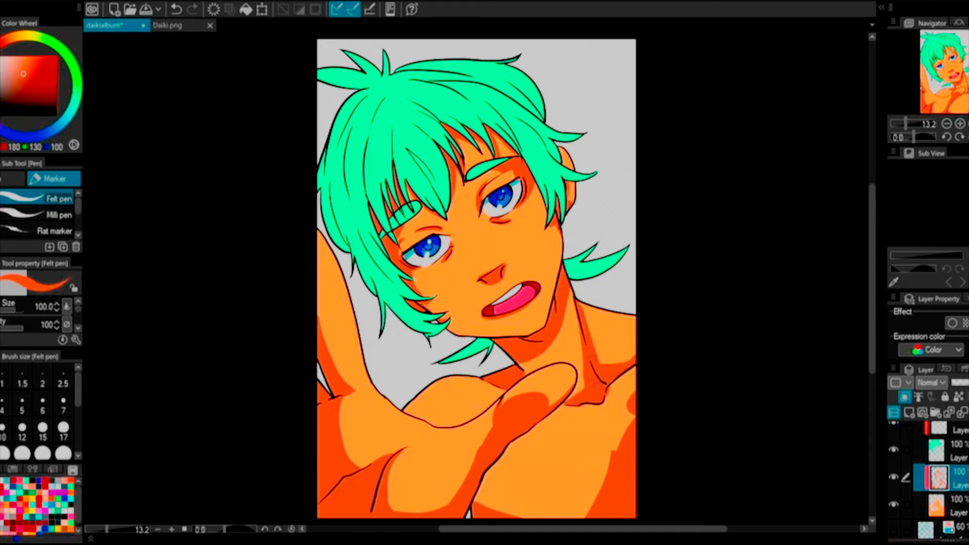
- Refine the skin shadows on the shoulder, neck and finger bases, and add a cast shadow on the chest beneath the thumb
key(h)
drag(352, 358, 334, 365)
mouse_move(373, 302)
mouse_down()
mouse_move(367, 312)
mouse_move(380, 344)
mouse_up()
drag(433, 299, 378, 364)
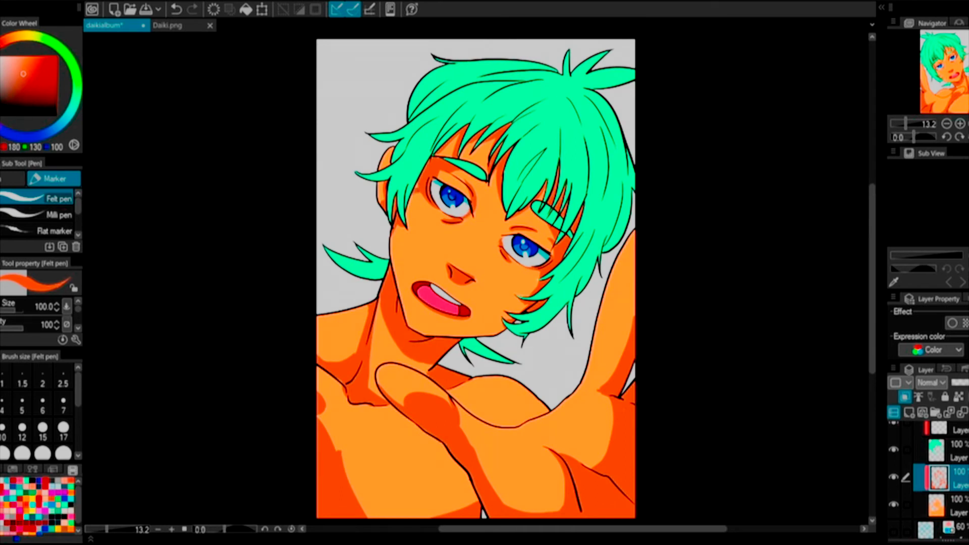
mouse_move(592, 385)
mouse_down()
mouse_move(603, 371)
mouse_move(570, 397)
mouse_up()
mouse_move(601, 345)
mouse_down()
mouse_move(586, 386)
mouse_move(602, 344)
mouse_up()
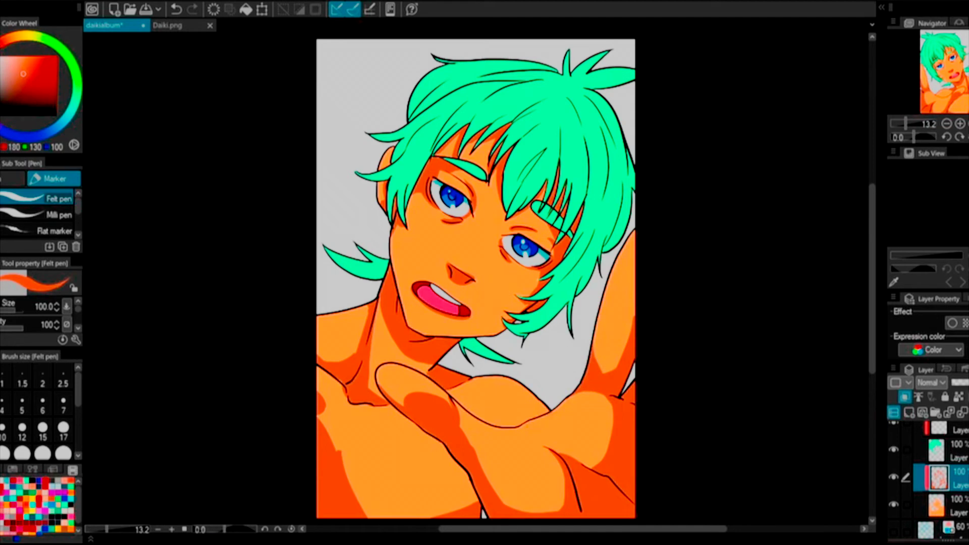
drag(407, 390, 448, 413)
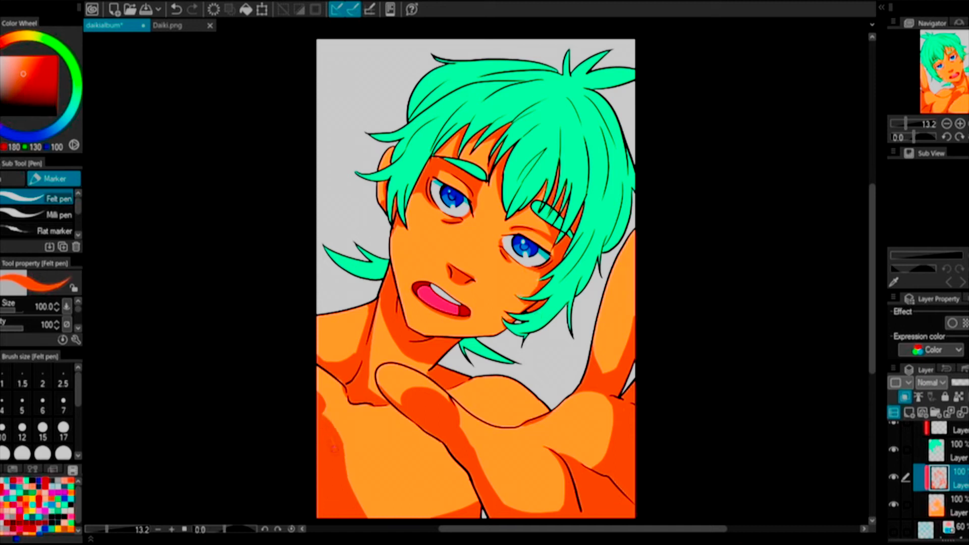
key(h)
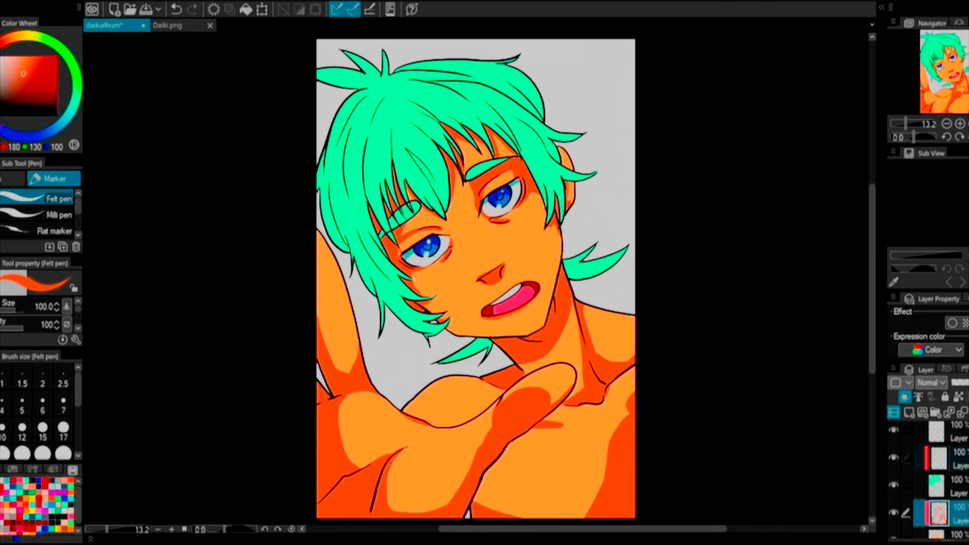
- Paint darker green shadows, RGB 111, 170, 140, into the side lock and central bangs on a new layer clipped to the hair
key(ctrl+Tab)
key(ctrl+Tab)
drag(381, 139, 359, 245)
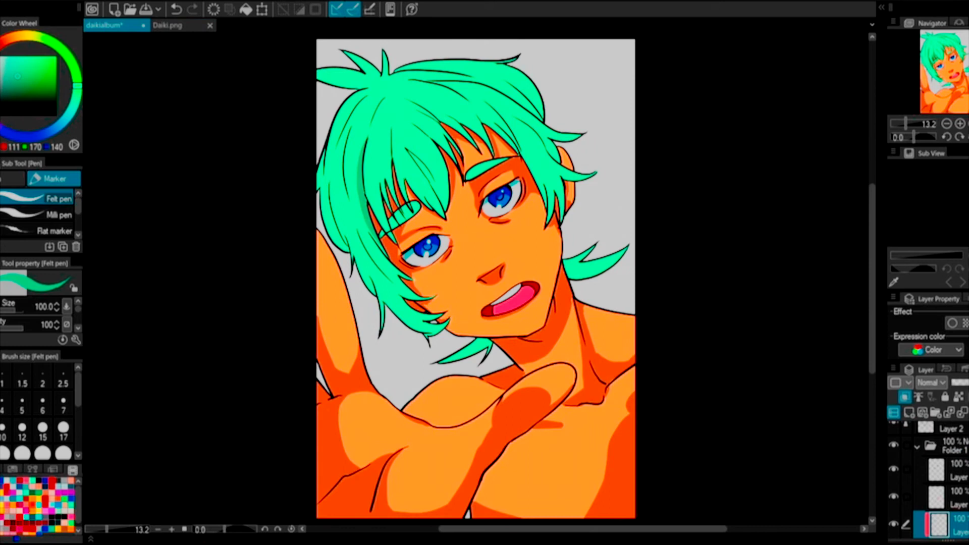
drag(358, 208, 382, 252)
mouse_move(407, 149)
mouse_down()
mouse_move(448, 205)
mouse_move(439, 214)
mouse_up()
drag(429, 137, 450, 185)
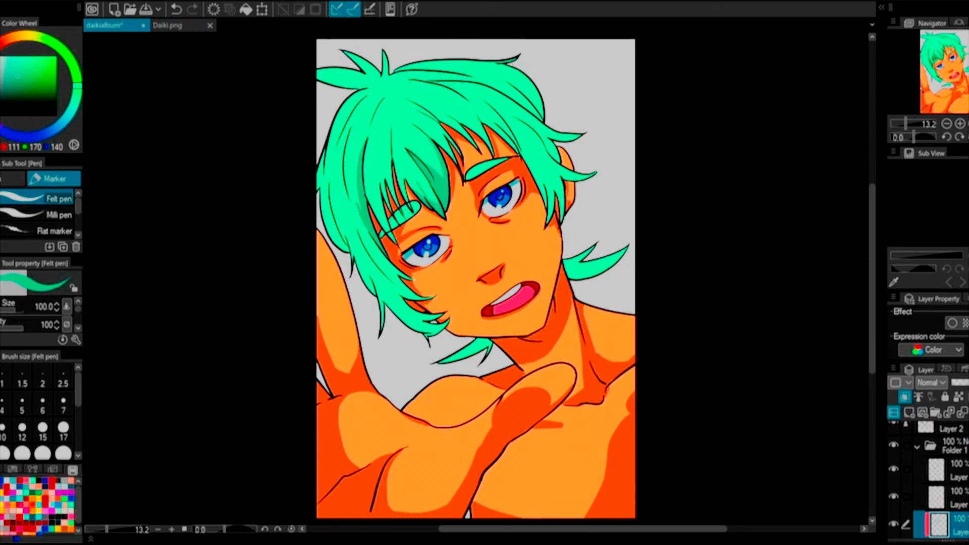
- Add hair shadows to the lock in front of the ear, the strands near the chin and the outer side of the head
drag(515, 137, 545, 204)
mouse_move(346, 247)
mouse_down()
mouse_move(333, 183)
mouse_move(326, 217)
mouse_up()
drag(383, 275, 447, 333)
drag(322, 148, 323, 213)
drag(334, 129, 348, 200)
drag(353, 101, 376, 141)
- Shade the hair crown below the top tuft and the strands running from it down the fuller side of the head
key(h)
mouse_move(525, 73)
mouse_down()
mouse_move(479, 101)
mouse_move(517, 60)
mouse_move(579, 126)
mouse_up()
mouse_move(553, 80)
mouse_down()
mouse_move(520, 90)
mouse_move(480, 132)
mouse_up()
drag(523, 95, 489, 119)
drag(561, 122, 558, 162)
drag(530, 93, 509, 121)
drag(572, 118, 588, 143)
drag(598, 143, 608, 180)
drag(609, 107, 619, 129)
drag(519, 62, 525, 69)
- Paint shadow strands through the hair above the visible ear and across the bangs on that side
mouse_move(445, 82)
mouse_down()
mouse_move(410, 117)
mouse_move(406, 191)
mouse_up()
drag(418, 127, 395, 162)
mouse_move(442, 113)
mouse_down()
mouse_move(411, 133)
mouse_move(399, 178)
mouse_up()
mouse_move(411, 136)
mouse_down()
mouse_move(404, 172)
mouse_move(383, 171)
mouse_up()
drag(462, 118, 436, 153)
drag(509, 81, 484, 99)
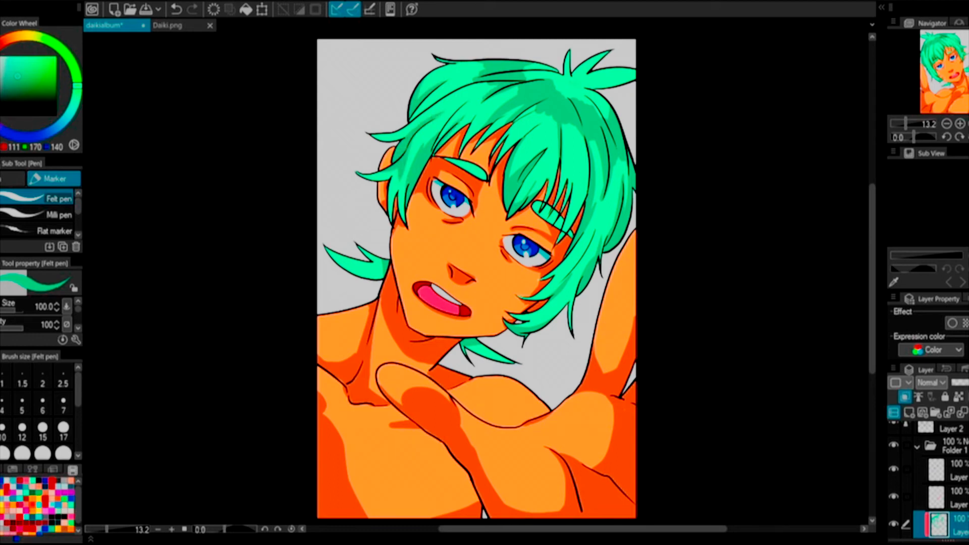
- Shade the tuft behind the neck and add finishing shadow strokes to the crown, side and ear locks of the hair
drag(383, 279, 354, 268)
drag(603, 142, 595, 189)
mouse_move(536, 115)
mouse_down()
mouse_move(520, 135)
mouse_move(525, 148)
mouse_move(508, 121)
mouse_up()
drag(449, 94, 497, 82)
drag(408, 133, 372, 141)
drag(414, 127, 404, 133)
key(h)
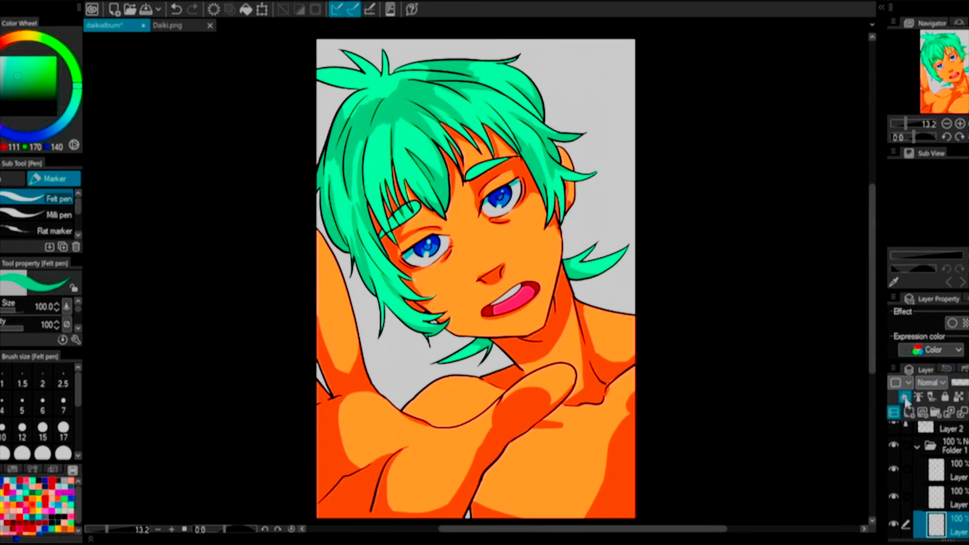
- Paint light green highlights, RGB 210, 255, 210, on the bangs on a new clipped layer, using the Daiki.png highlight colour
key(ctrl+Tab)
key(x)
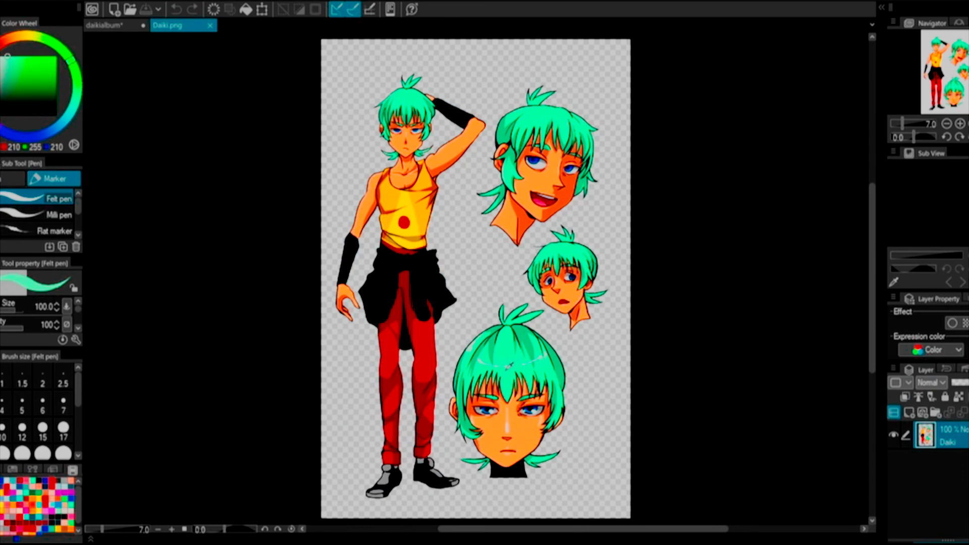
key(ctrl+Tab)
drag(403, 137, 415, 125)
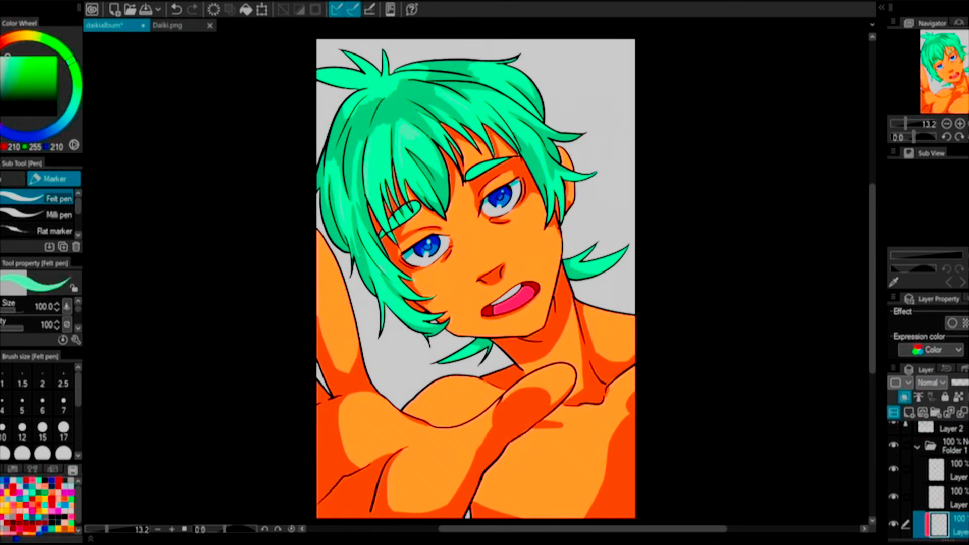
- Add white highlights, RGB 255, 255, 255, to the hair on Layer 2 with the Real G-Pen at size 50
key(alt+])
key(x)
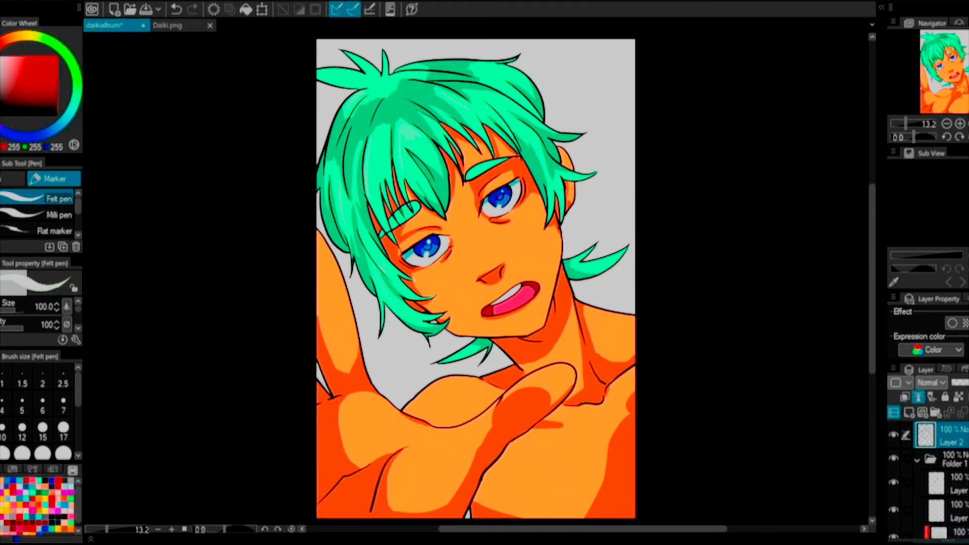
key(shift+p)
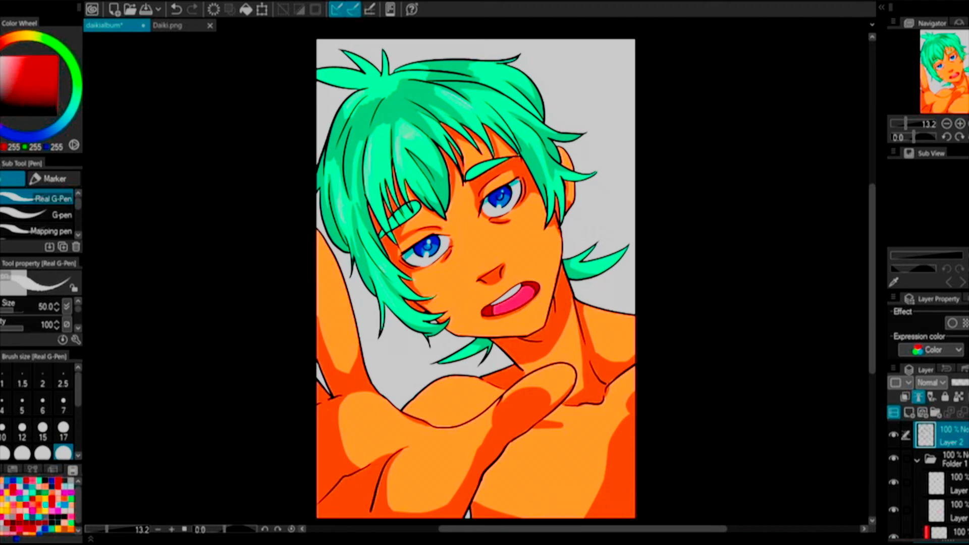
- Shade the tongue in darker pink, RGB 220, 101, 151, with the Felt pen on the mouth colour layer
key(alt+[)
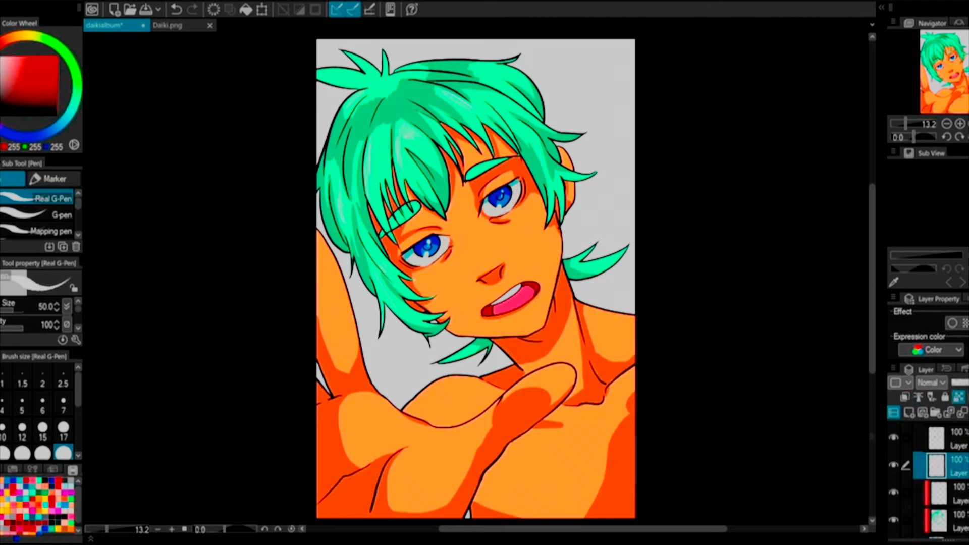
alt+click(528, 290)
key(shift+p)
key(ctrl+Tab)
key(ctrl+Tab)
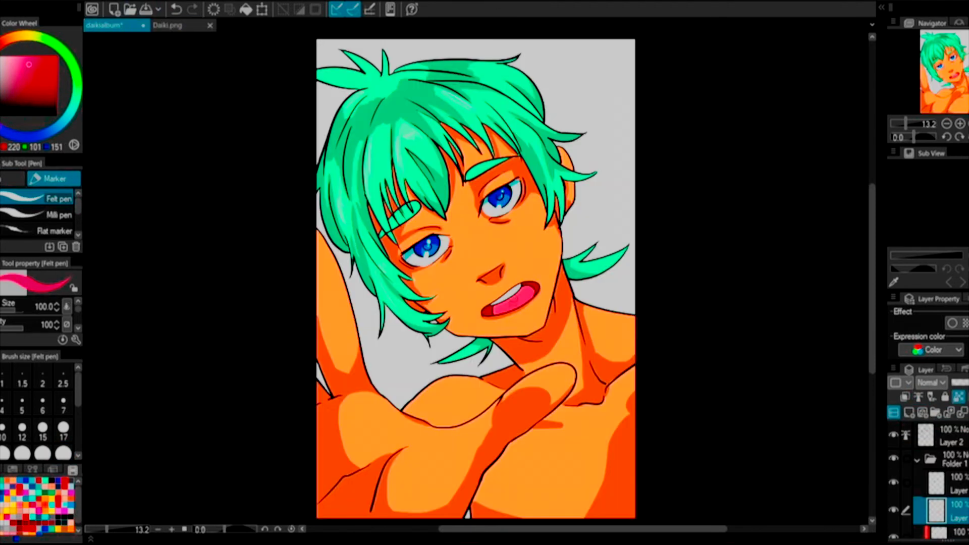
mouse_move(497, 311)
mouse_down()
mouse_move(528, 291)
mouse_move(520, 299)
mouse_up()
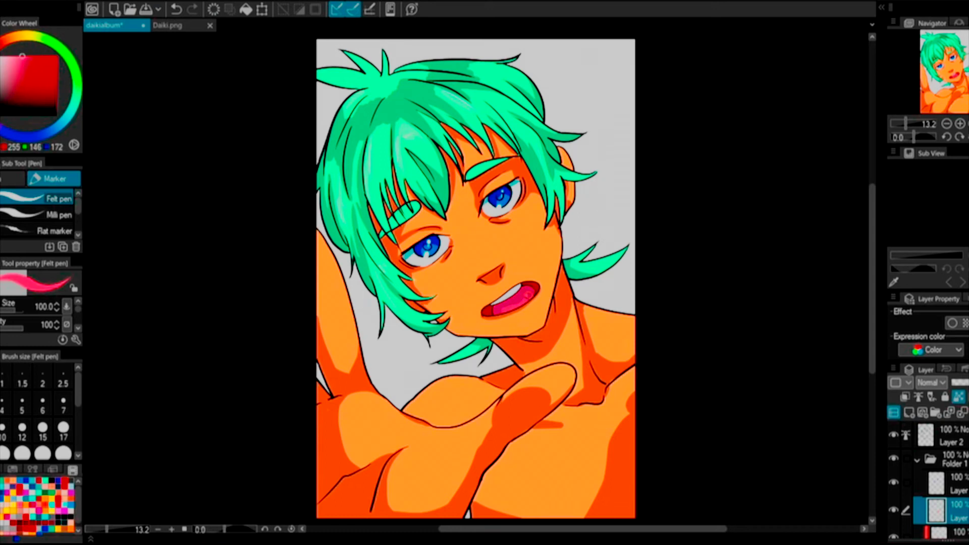
- Select the upper layer in Folder 1 and mix a saturated blue, RGB 23, 39, 197, as the drawing colour
alt+click(519, 351)
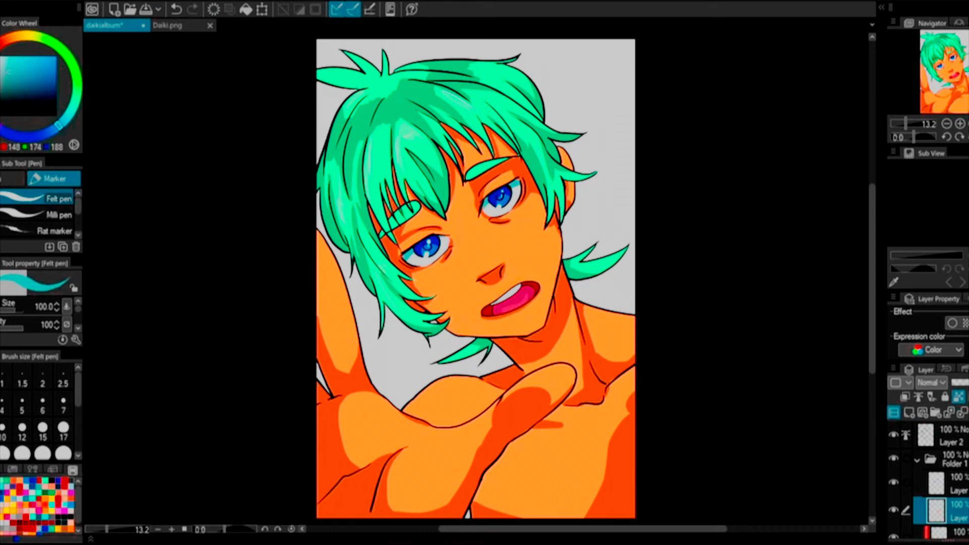
key(x)
key(ctrl+Tab)
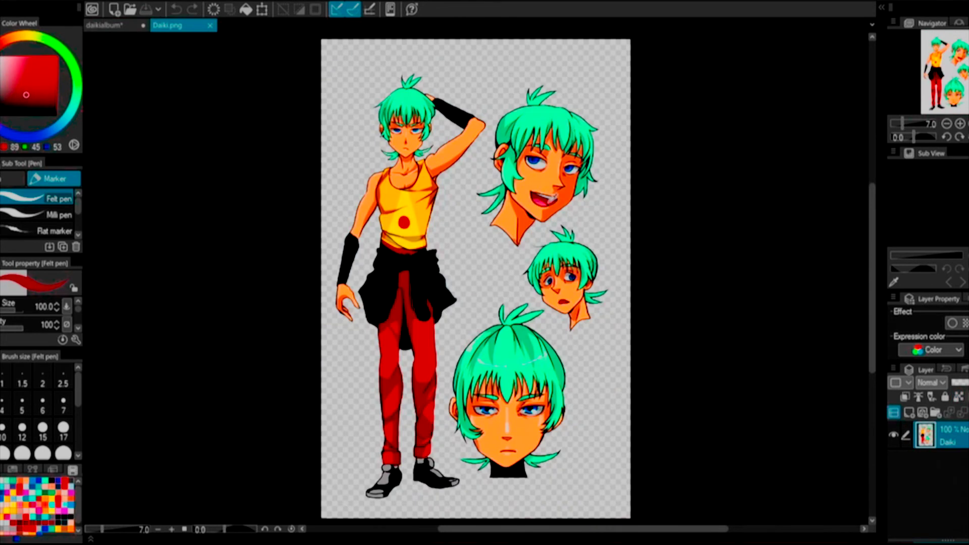
key(ctrl+Tab)
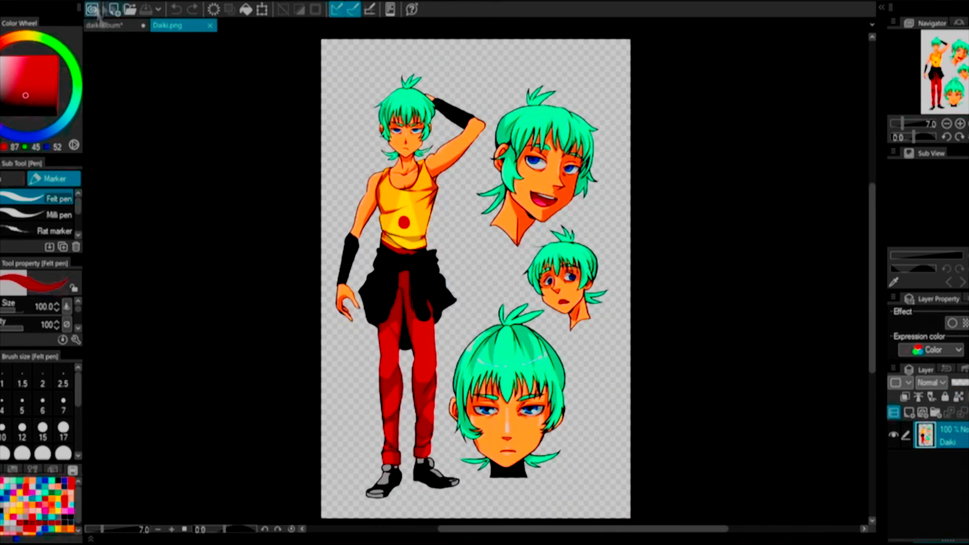
click(940, 484)
click(31, 136)
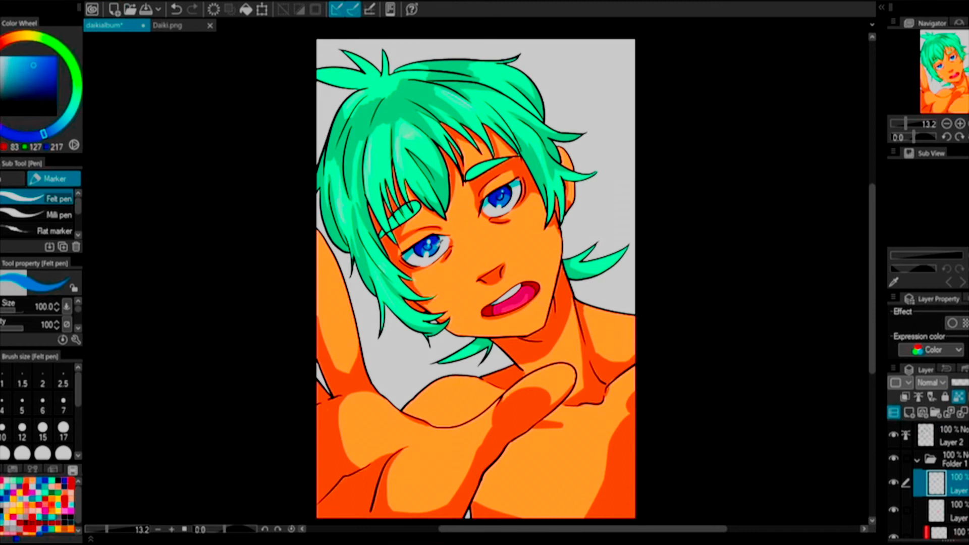
click(49, 69)
click(50, 83)
- Compare with the Daiki.png reference and change the drawing colour to a dark blue, RGB 11, 55, 125
key(ctrl+Tab)
click(960, 123)
click(116, 25)
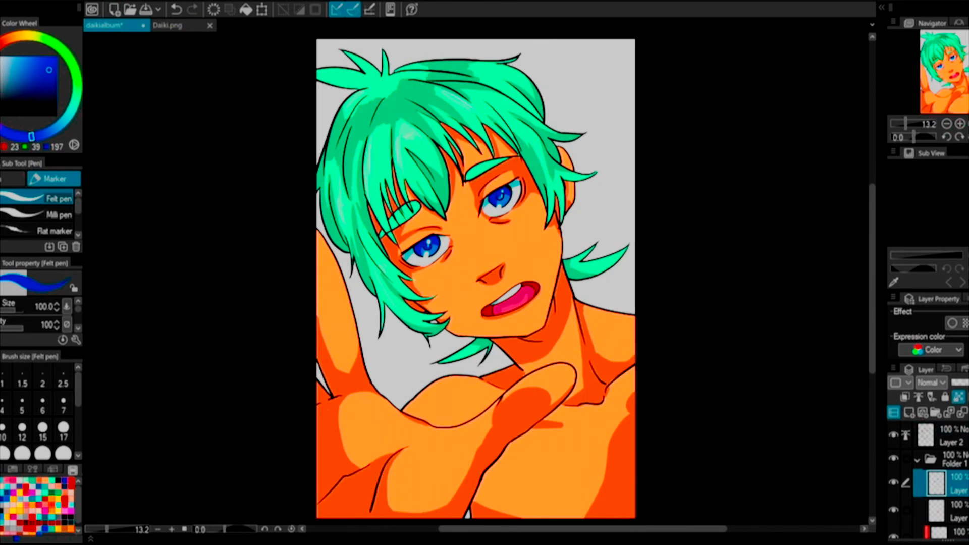
click(47, 133)
click(51, 86)
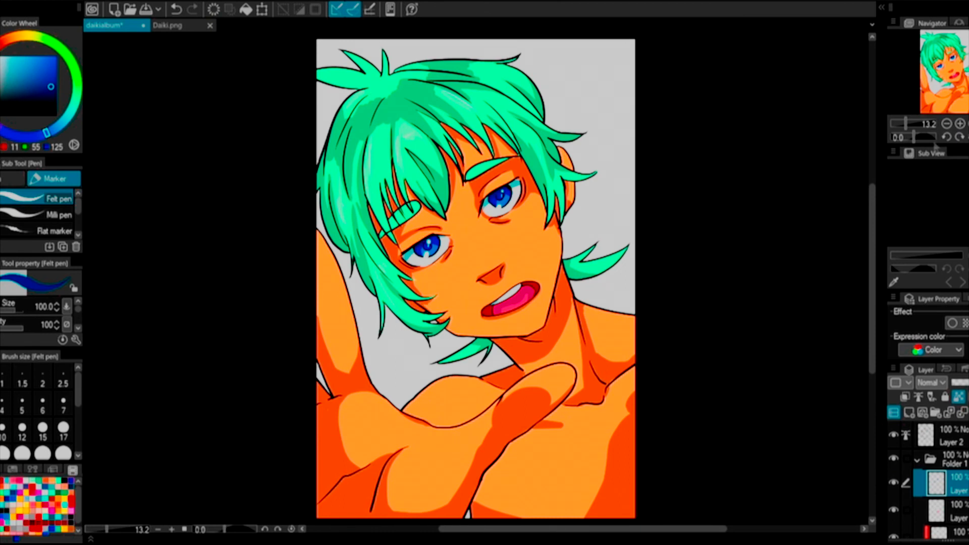
- Sample the skin shadow colour, RGB 180, 130, 100, from Daiki.png and save the portrait with the skin shadow layer selected
key(ctrl+Tab)
alt+click(573, 170)
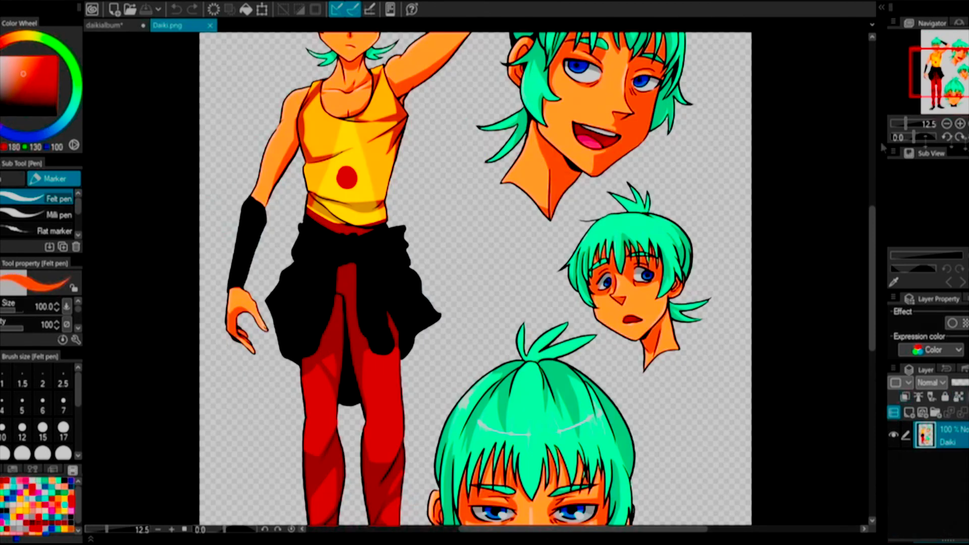
click(947, 123)
key(ctrl+Tab)
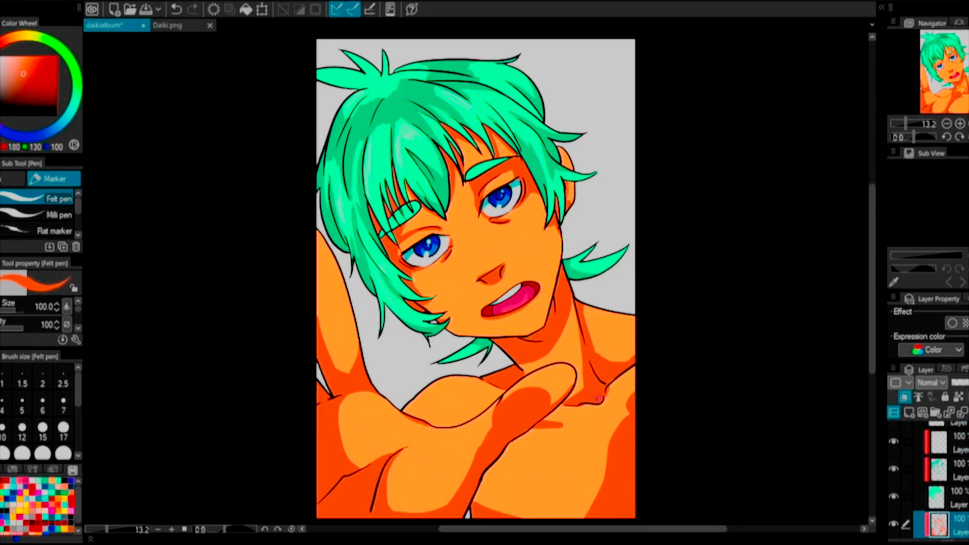
key(ctrl+s)
- Paint pale skin highlights, RGB 255, 225, 180, on the nose, raised finger, thumb and palm on a new clipped layer
click(169, 25)
key(x)
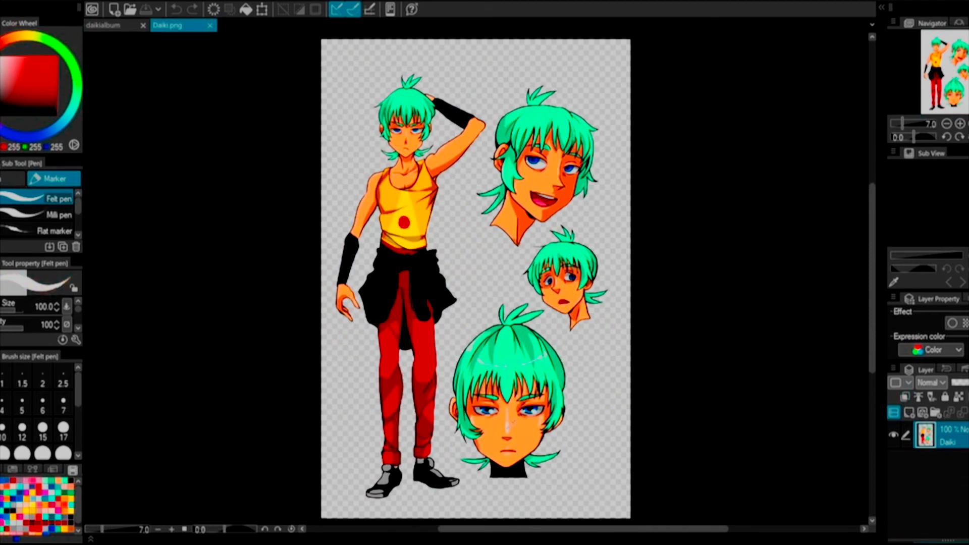
scroll(898, 111, up, 5)
key(x)
click(104, 25)
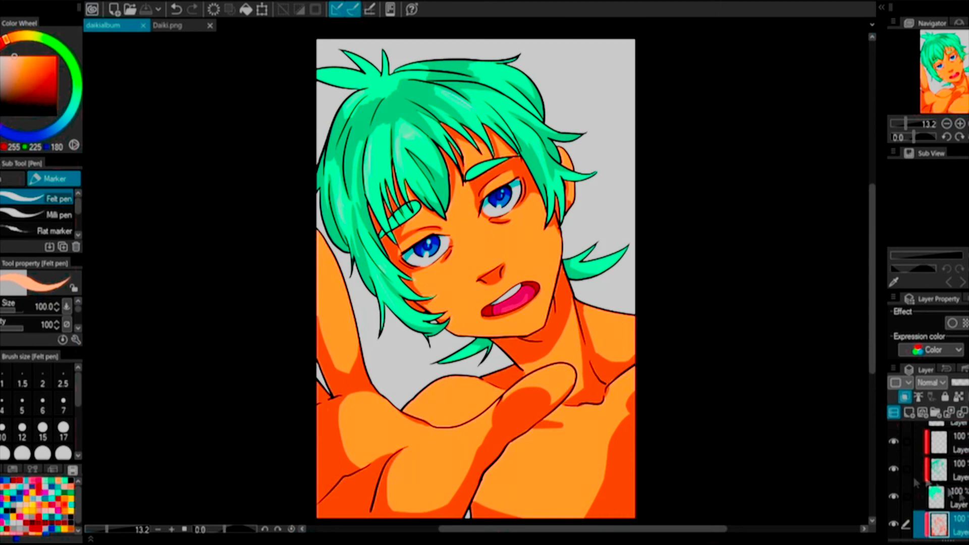
drag(462, 219, 490, 264)
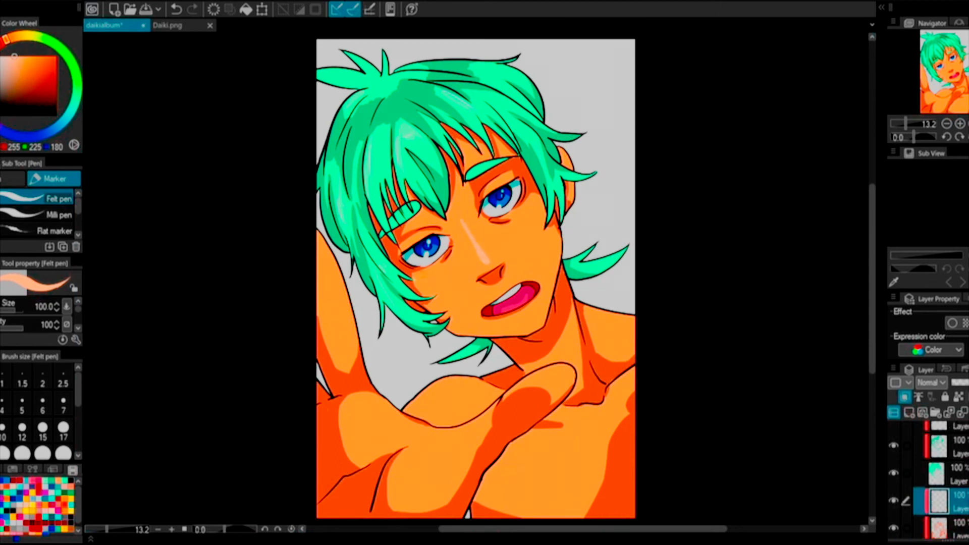
drag(313, 233, 356, 328)
drag(407, 447, 389, 485)
drag(574, 366, 534, 377)
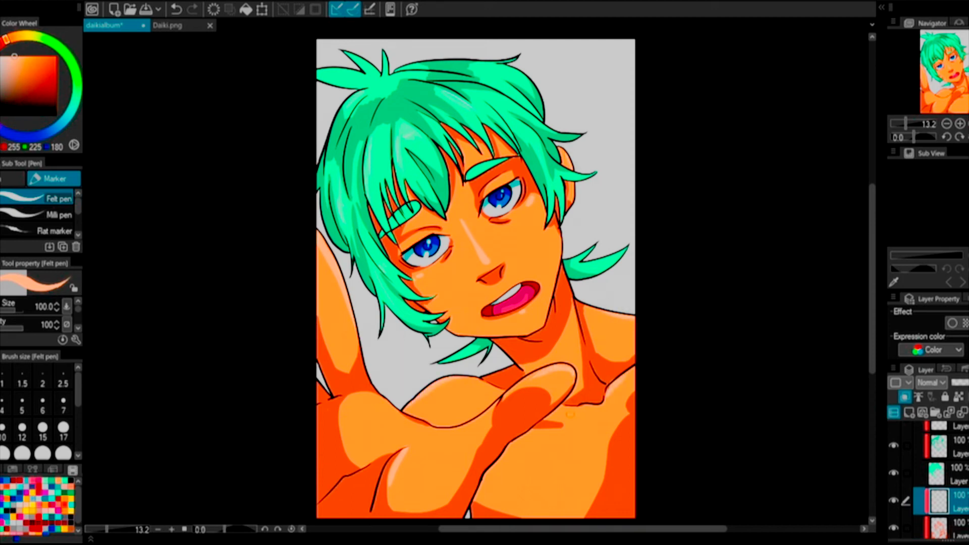
drag(344, 413, 341, 447)
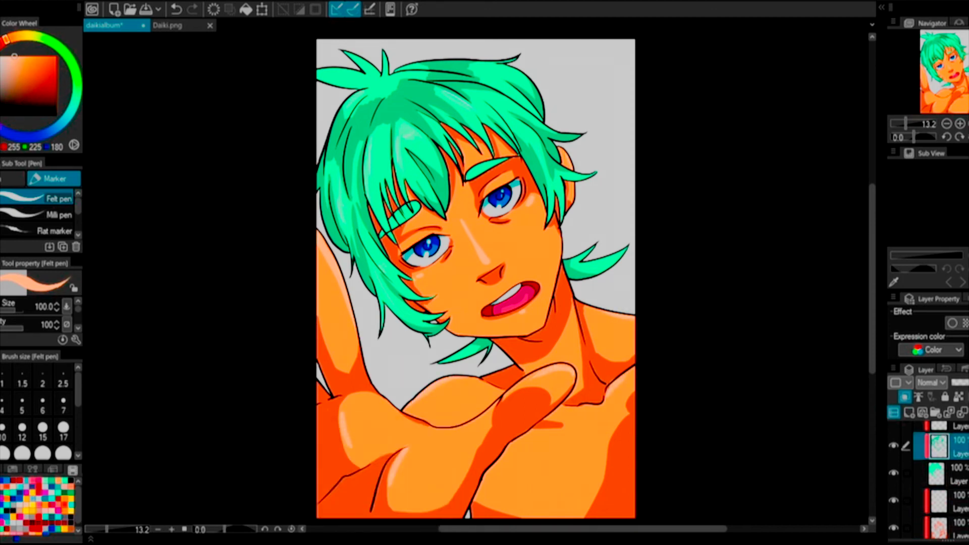
- Paint darker green shadows, RGB 74, 125, 108, on the crown, bangs and side locks of the clipped hair shadow layer
click(939, 472)
click(77, 93)
click(20, 87)
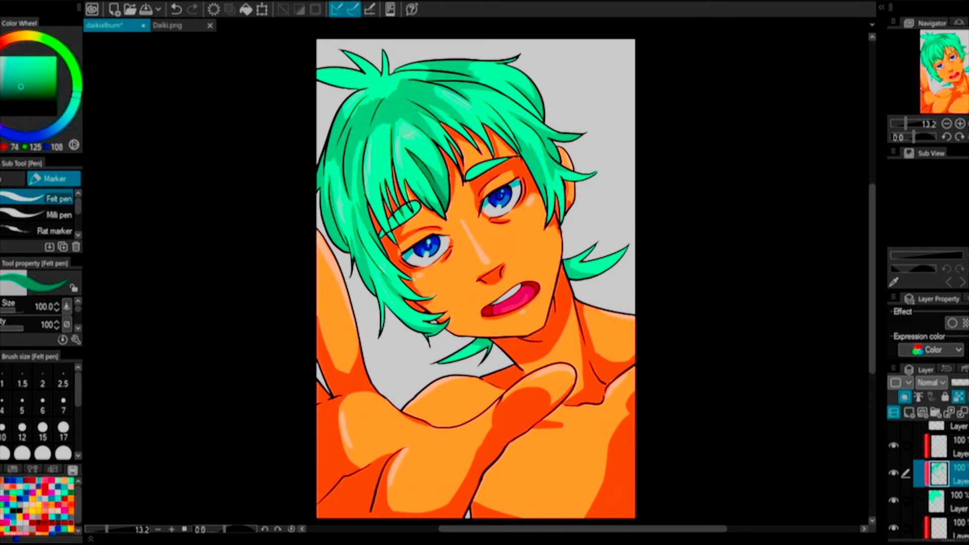
drag(387, 226, 367, 254)
drag(347, 212, 332, 245)
drag(374, 273, 360, 294)
drag(542, 150, 520, 194)
mouse_move(471, 79)
mouse_down()
mouse_move(427, 102)
mouse_move(430, 79)
mouse_up()
drag(414, 94, 373, 130)
drag(447, 106, 417, 125)
drag(361, 106, 346, 156)
drag(558, 141, 545, 162)
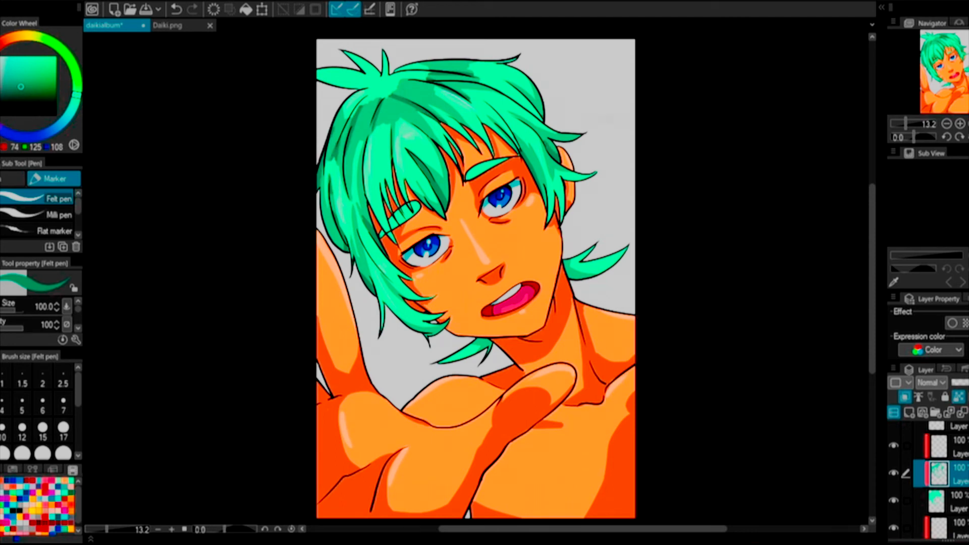
- Soften the dark green shadows across the crown with the Soft eraser at size 300
click(938, 500)
click(938, 472)
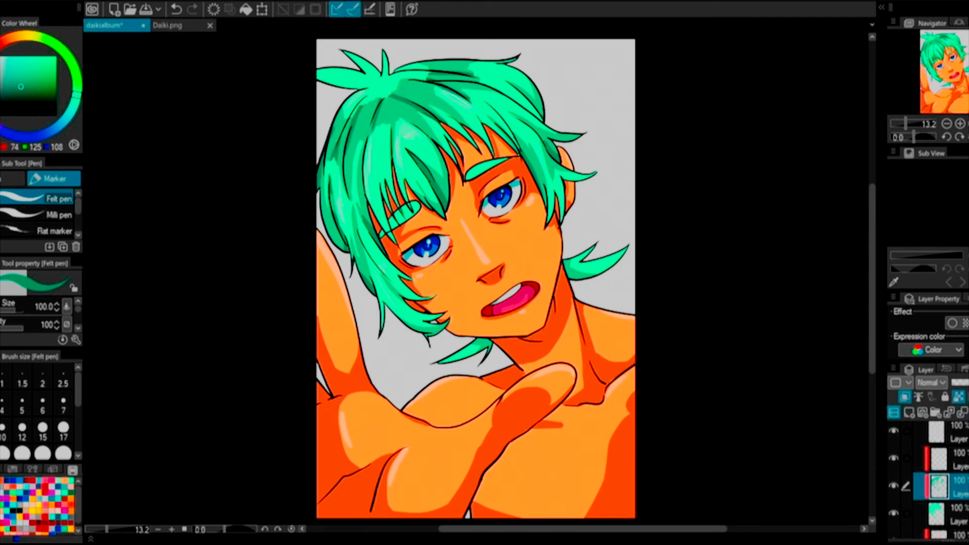
key(e)
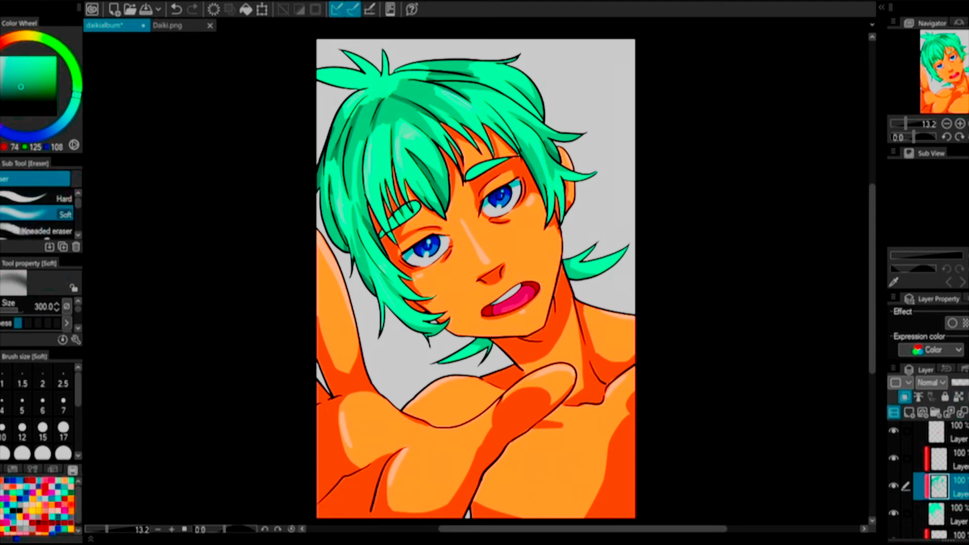
drag(427, 63, 361, 117)
click(938, 485)
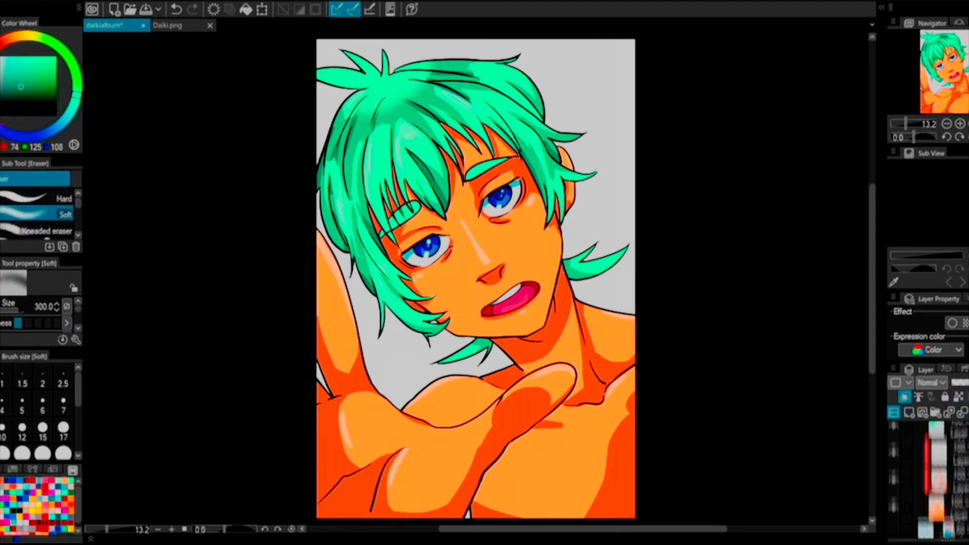
click(894, 486)
click(895, 486)
- Extend the skin shadow along the side of the face with the Felt pen, RGB 180, 130, 100, on the skin shadow layer
click(938, 456)
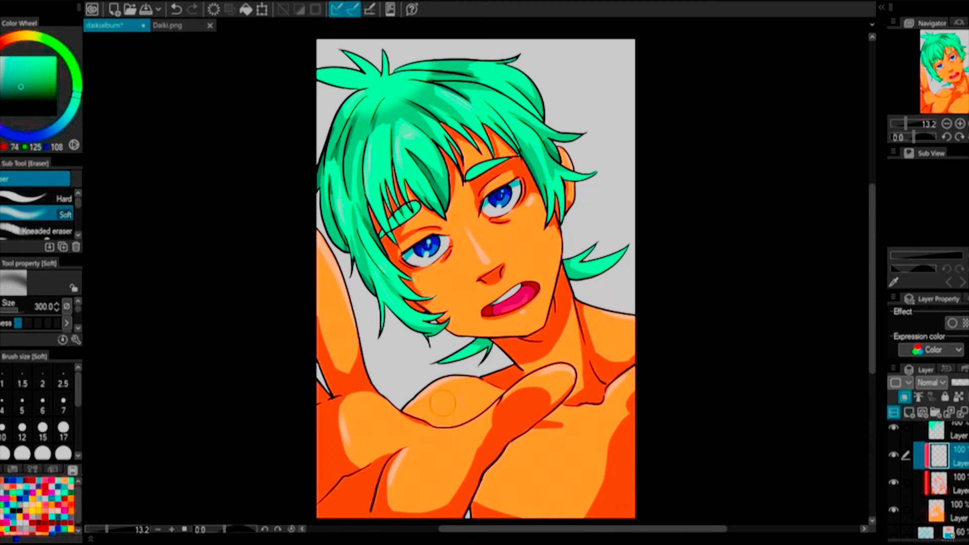
key(p)
click(938, 484)
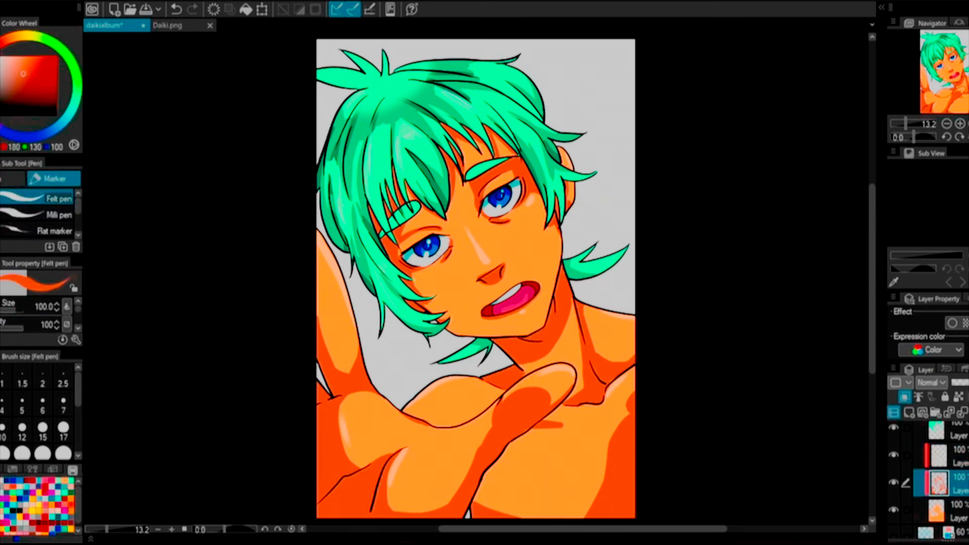
mouse_move(455, 330)
mouse_down()
mouse_move(403, 247)
mouse_move(426, 217)
mouse_move(442, 227)
mouse_up()
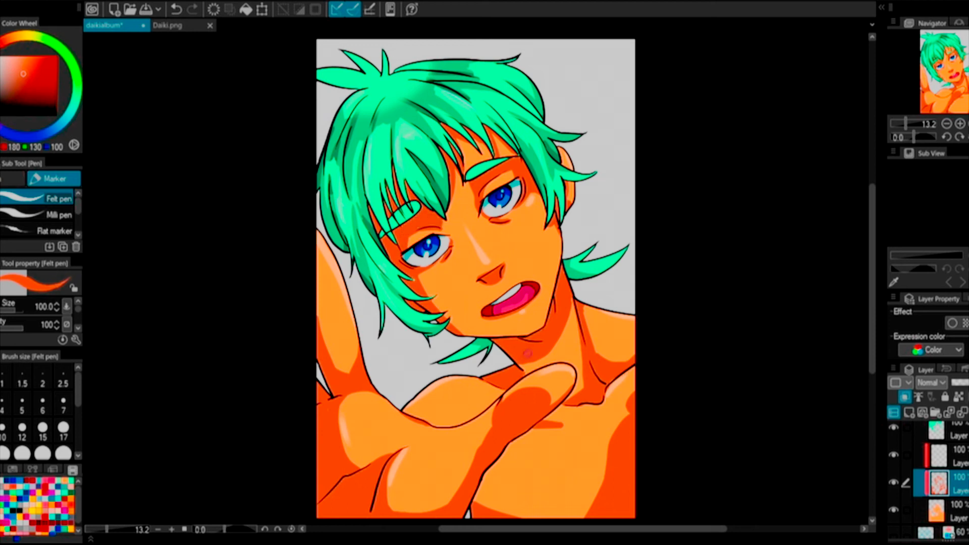
- Lock the skin shadow layer's transparency and add deeper shadows, RGB 107, 78, 71, under the chin, around the eyes and beneath the bangs
click(959, 397)
drag(28, 79, 17, 90)
drag(553, 297, 523, 339)
drag(399, 269, 427, 256)
drag(526, 179, 515, 207)
mouse_move(397, 165)
mouse_down()
mouse_move(389, 206)
mouse_move(468, 128)
mouse_up()
key(ctrl+z)
key(ctrl+y)
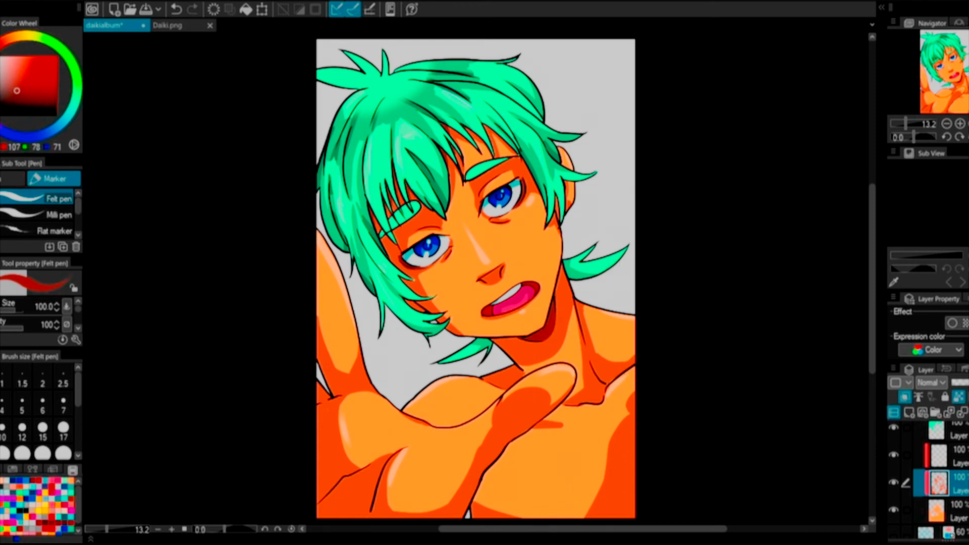
- Add dark green strokes, RGB 74, 125, 108, to the central bangs, back hair and side lock on the hair shadow layer
alt+click(447, 167)
drag(448, 159, 443, 200)
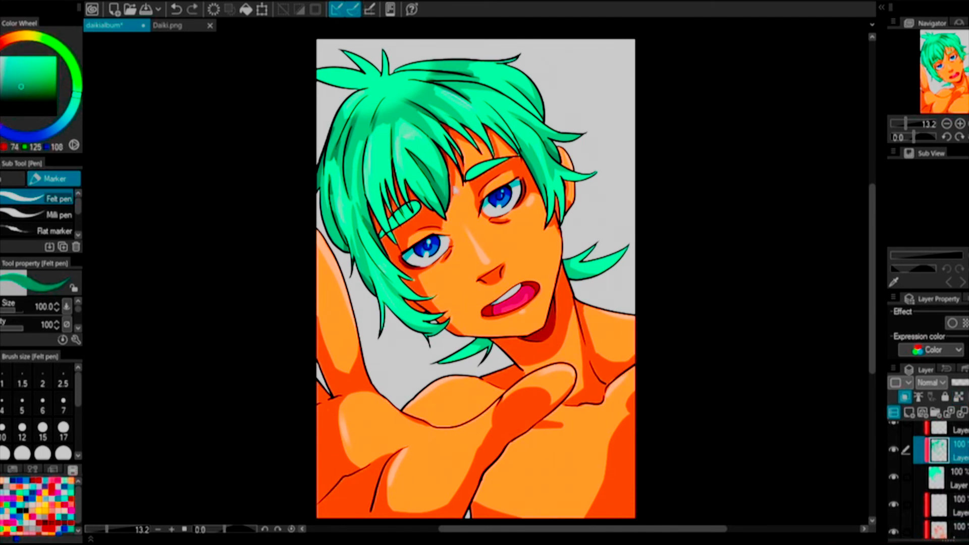
drag(327, 225, 343, 250)
drag(536, 161, 530, 195)
drag(447, 171, 445, 194)
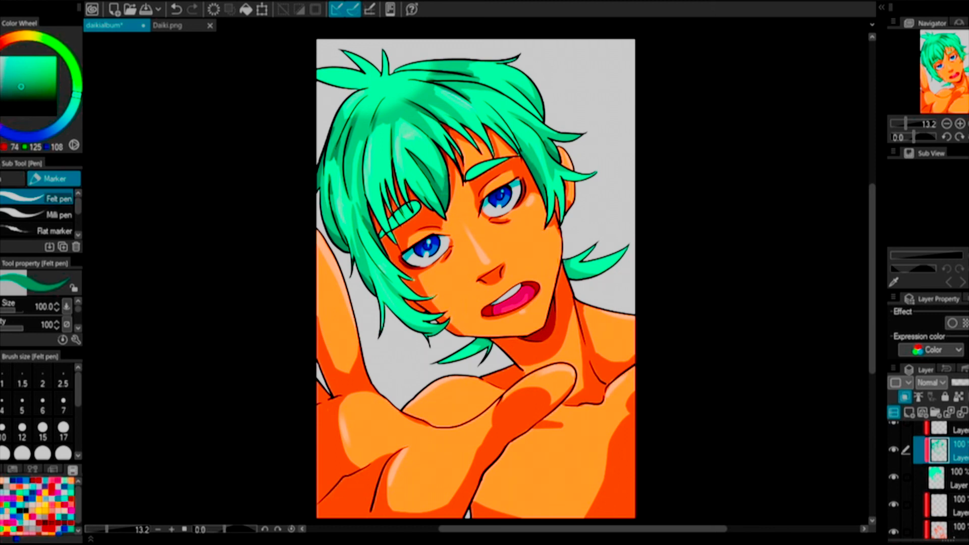
- Deepen the skin shadows at the collarbone hollow, between the fingers and on the lower palm with RGB 107, 78, 71
ctrl+shift+click(520, 339)
alt+click(520, 338)
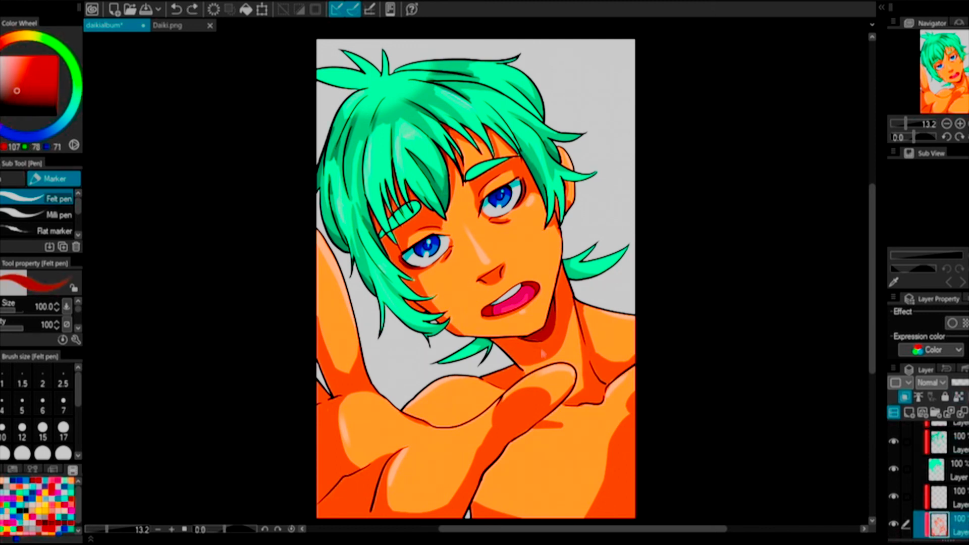
drag(598, 359, 601, 402)
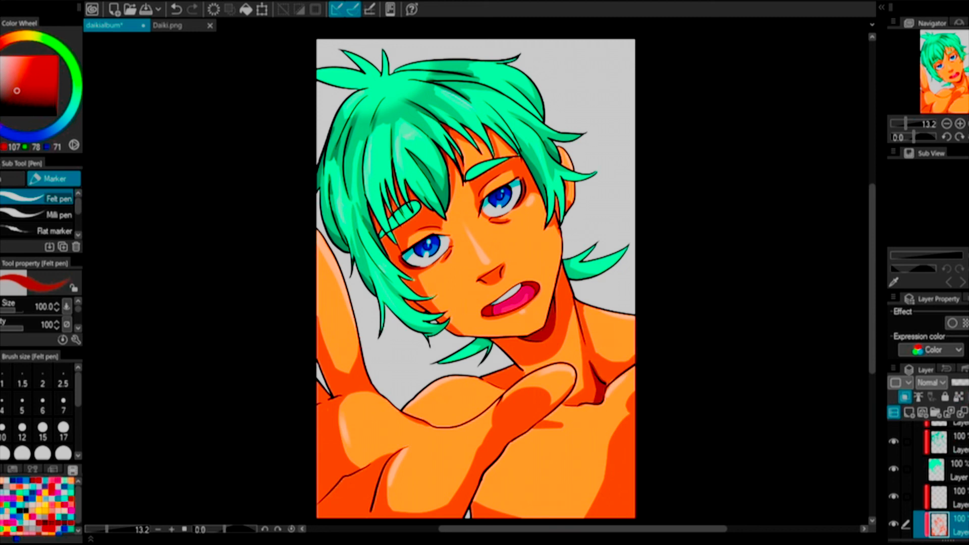
mouse_move(344, 478)
mouse_down()
mouse_move(318, 517)
mouse_move(313, 503)
mouse_move(338, 481)
mouse_up()
drag(376, 510, 343, 516)
drag(331, 381, 323, 399)
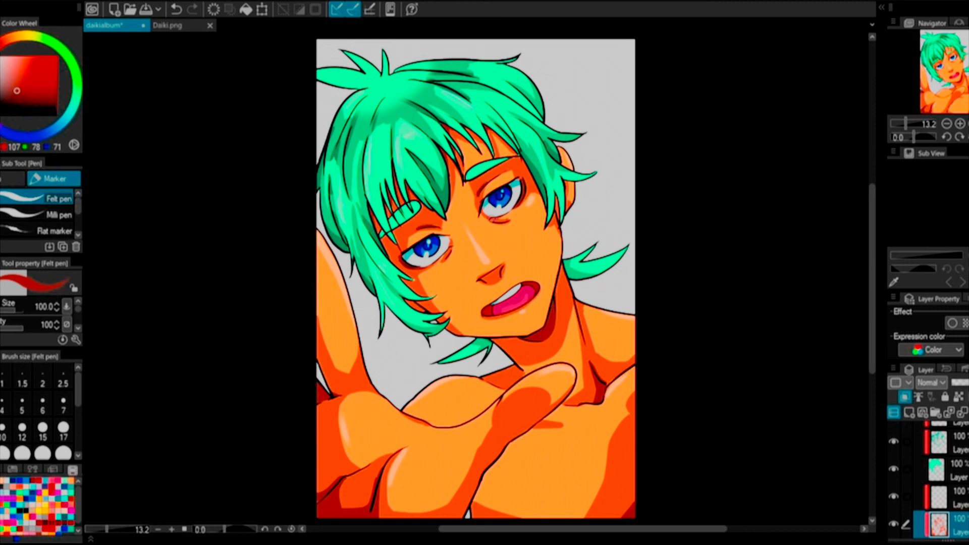
- Add deep skin shadows, RGB 107, 78, 71, on the cheek beneath the side locks and beside the ear
drag(424, 302, 407, 311)
drag(413, 280, 404, 290)
drag(558, 197, 559, 221)
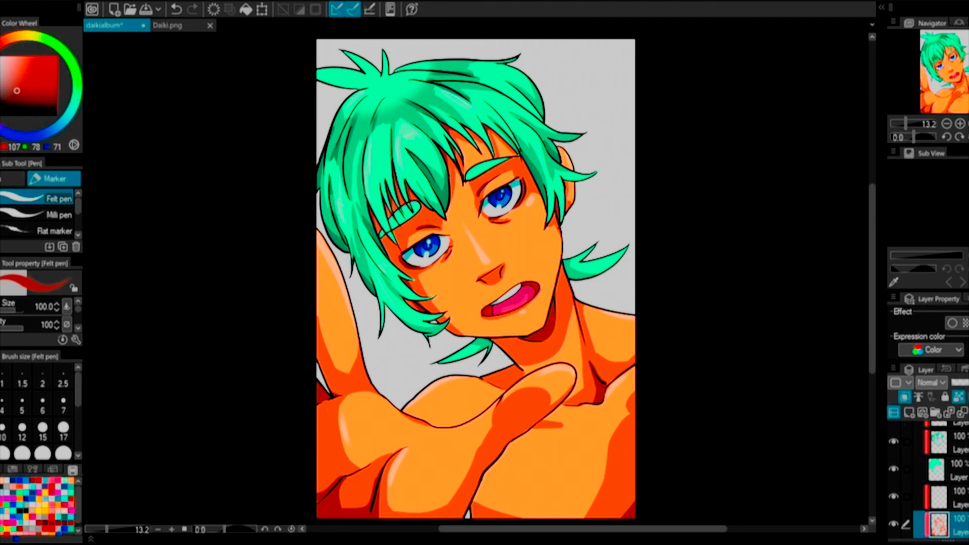
- Fill a new layer below Folder 1 with a diagonal Sunset gradient, red at the lower right to yellow at the upper left
scroll(934, 479, up, 2)
click(920, 460)
click(918, 460)
click(934, 484)
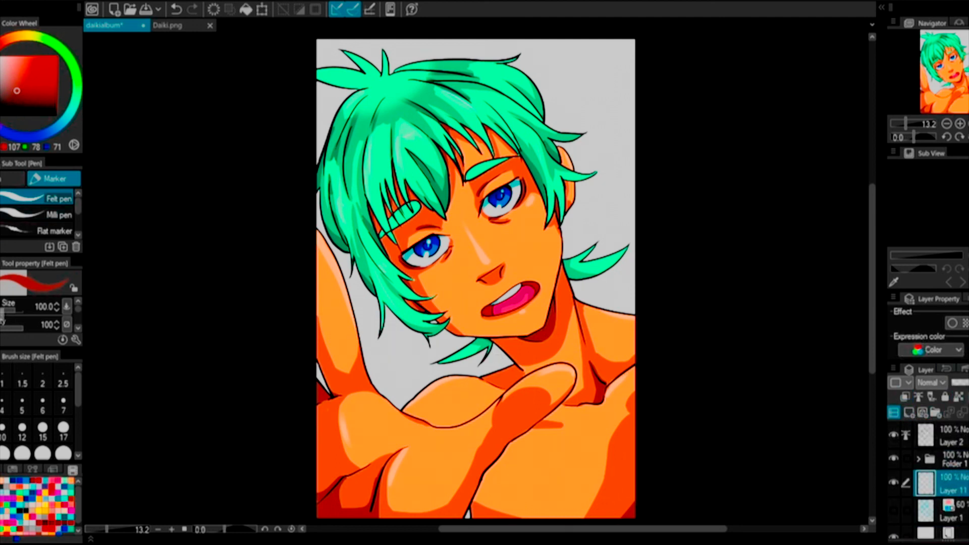
key(g)
click(947, 124)
drag(489, 505, 505, 152)
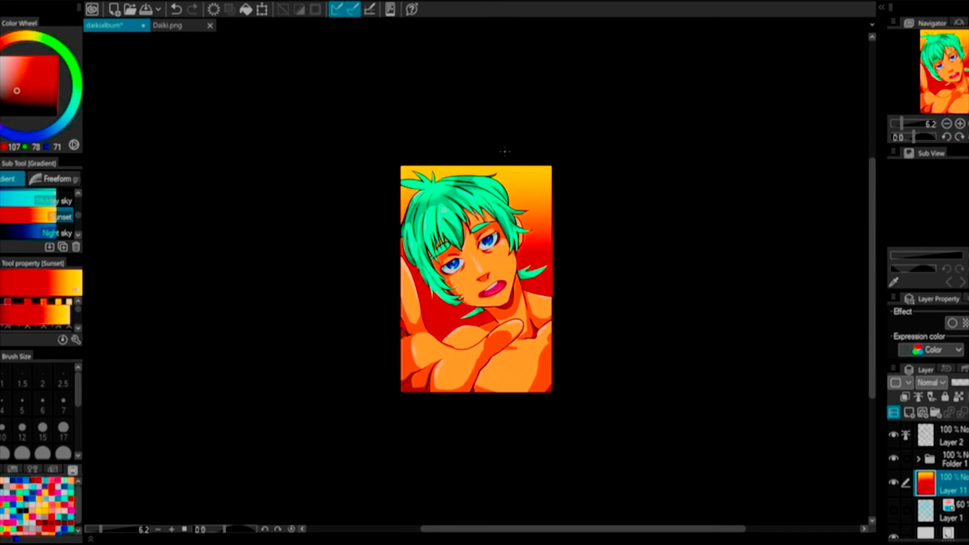
drag(606, 472, 454, 134)
scroll(597, 473, down, 2)
drag(597, 474, 425, 205)
key(ctrl+0)
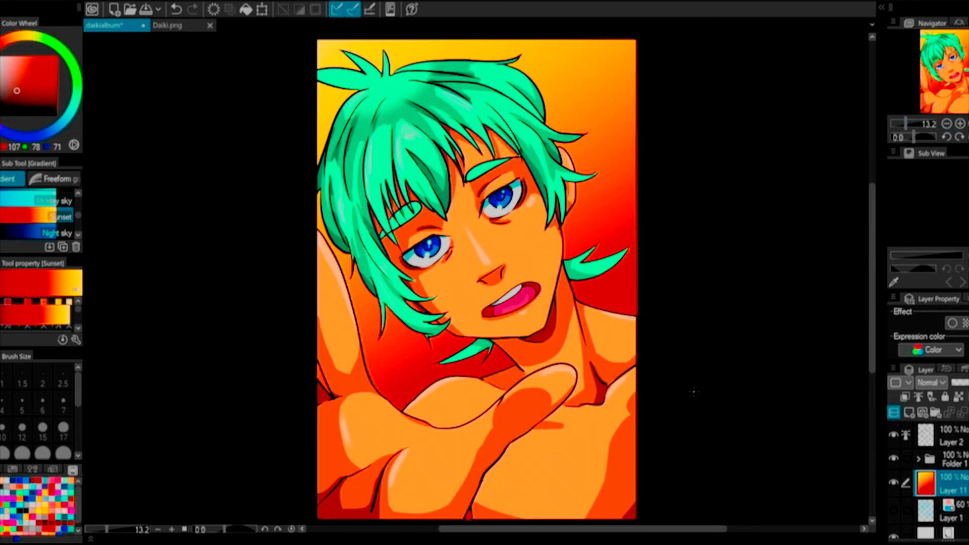
- Duplicate Layer 2 and Folder 1, merge the copies into one layer and give it a white border effect
click(963, 463)
right_click(963, 463)
click(962, 444)
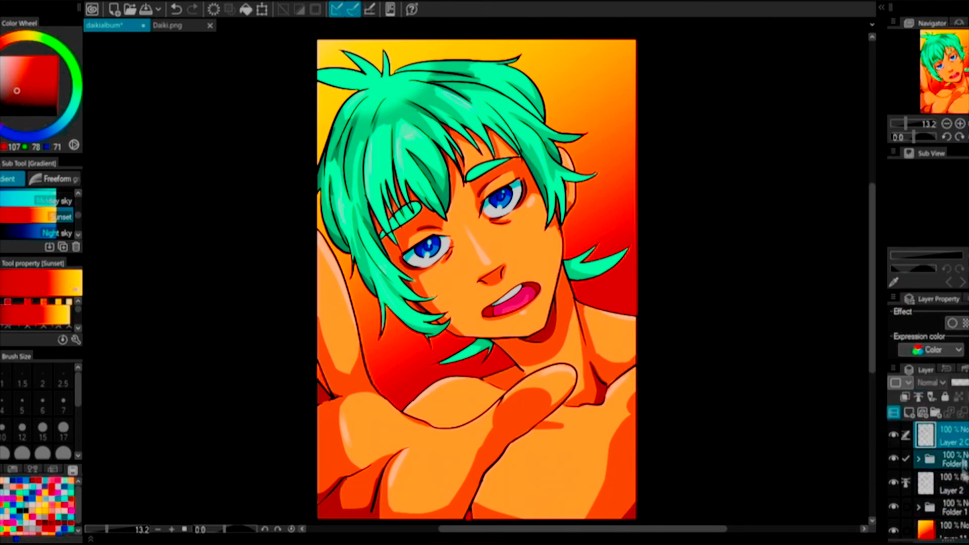
click(953, 323)
drag(924, 347, 938, 360)
- Dot white specks on the background above the shoulder and beside the raised hand with the Pencil at size 50
key(x)
key(p)
click(387, 369)
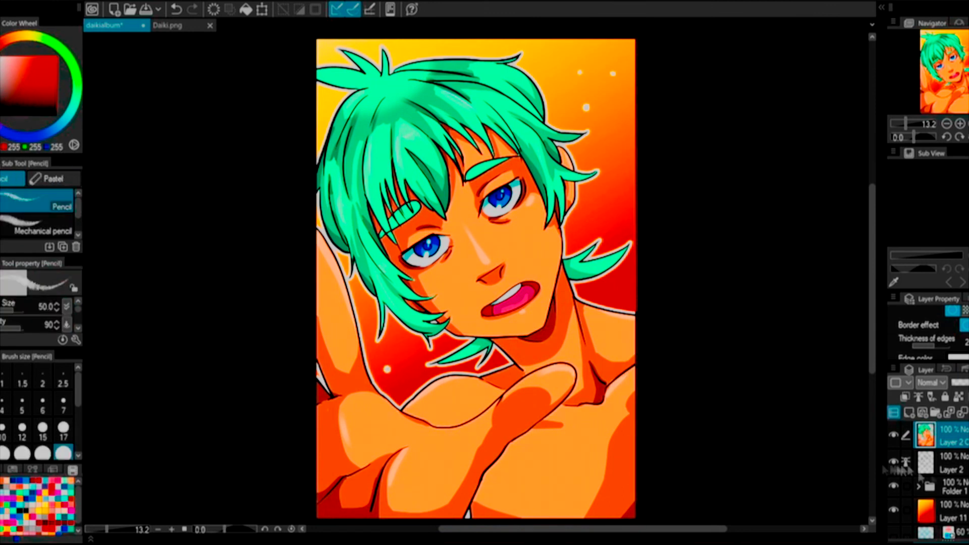
click(949, 463)
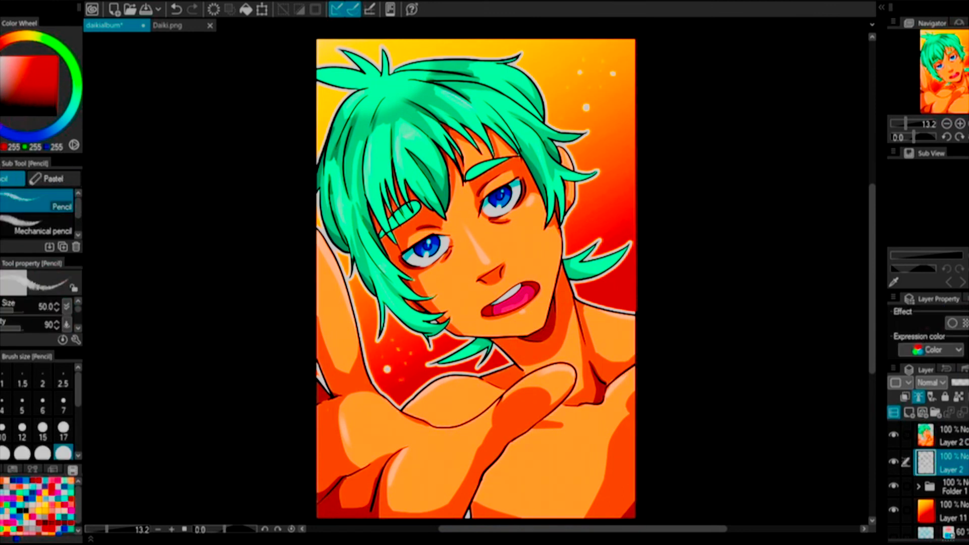
- Spray the background with Running color spray at size 700 on a new layer set to Hard light, and save the drawing
key(ctrl+shift+n)
key(b)
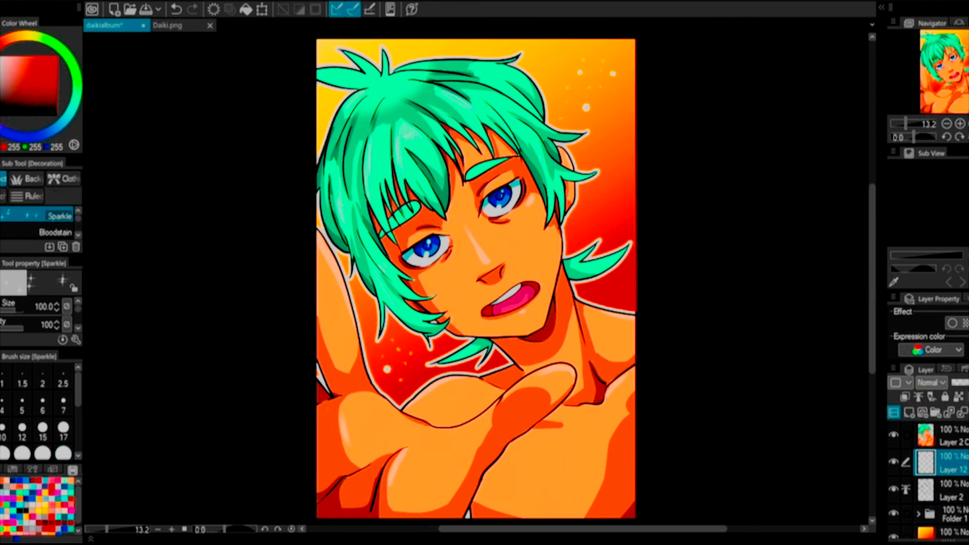
key(b)
scroll(78, 430, down, 1)
click(42, 429)
drag(591, 116, 593, 162)
drag(384, 348, 450, 348)
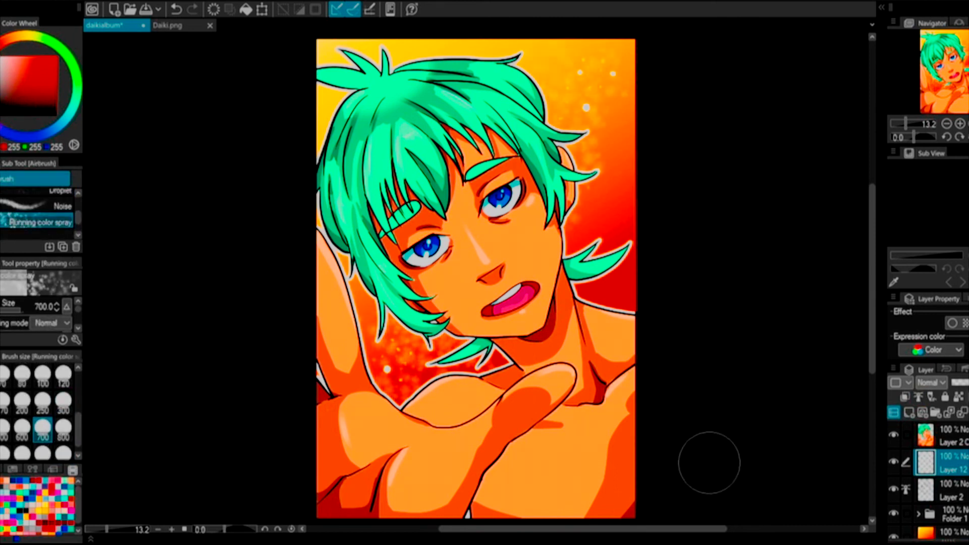
scroll(929, 383, down, 16)
key(ctrl+s)
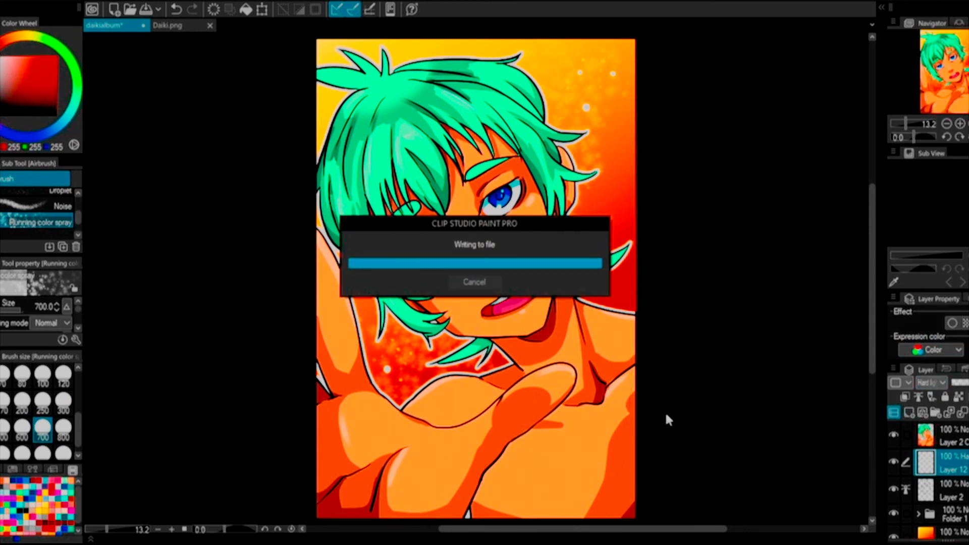
- Lower the opacity of the Sunset gradient layer, Layer 11, to 50%
scroll(929, 480, down, 2)
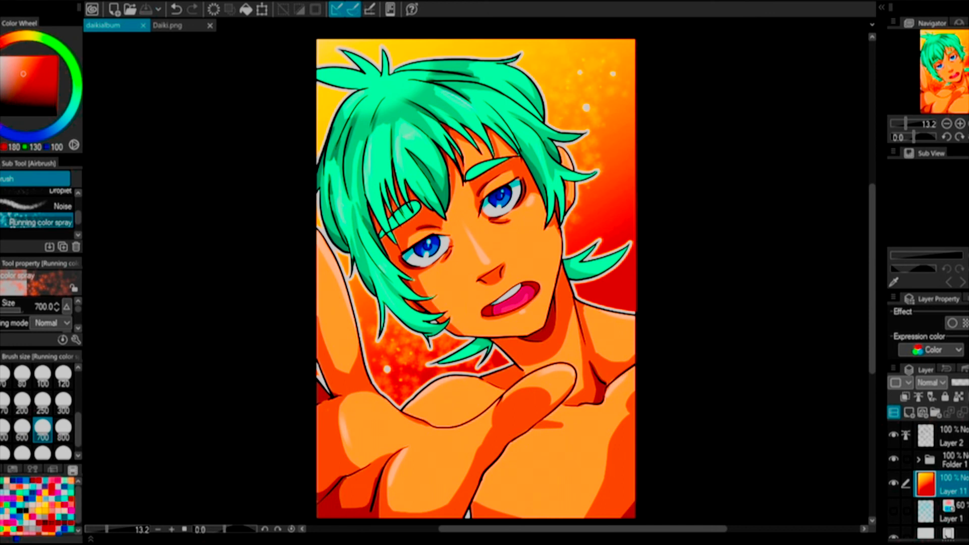
click(939, 484)
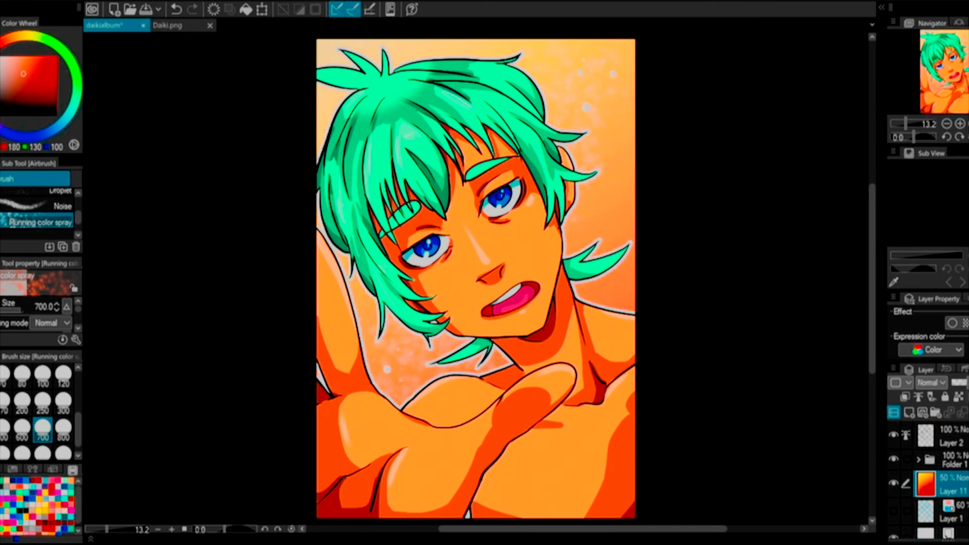